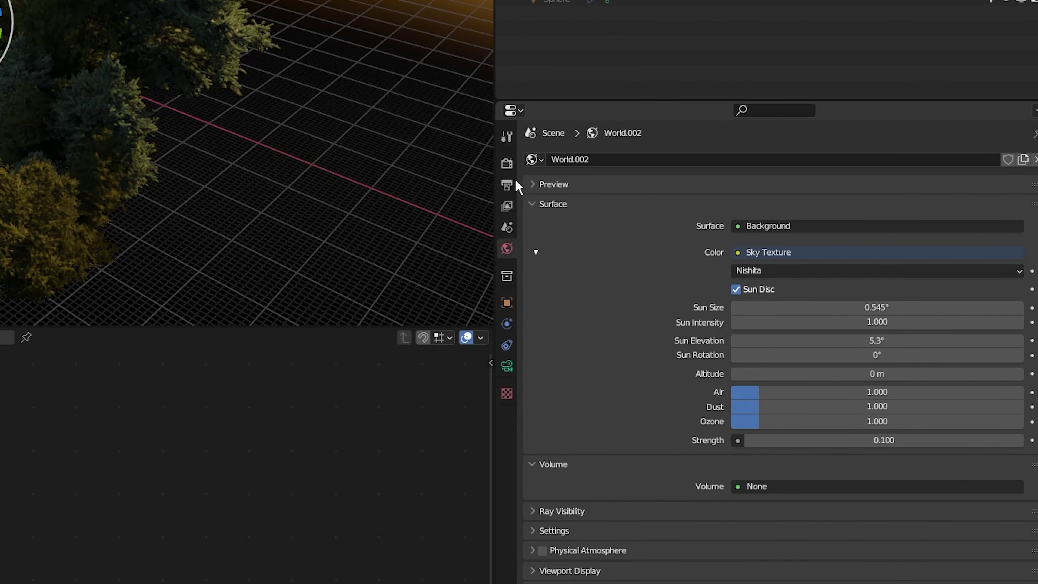
left_click(506, 164)
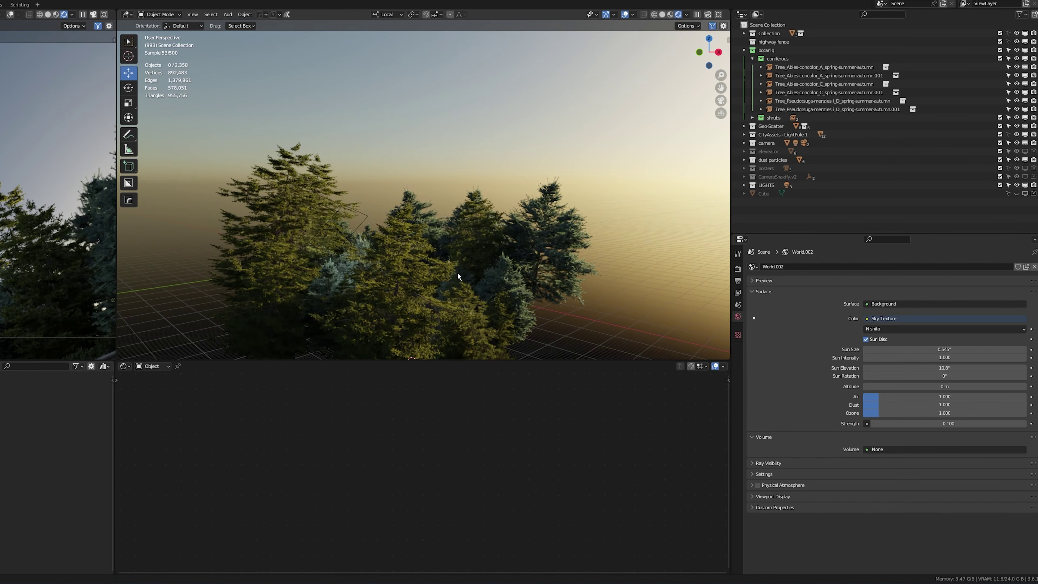
Add a plane mesh at the base of the trees and raise it straight up above the treetops.
middle_click_drag(457, 272, 458, 246)
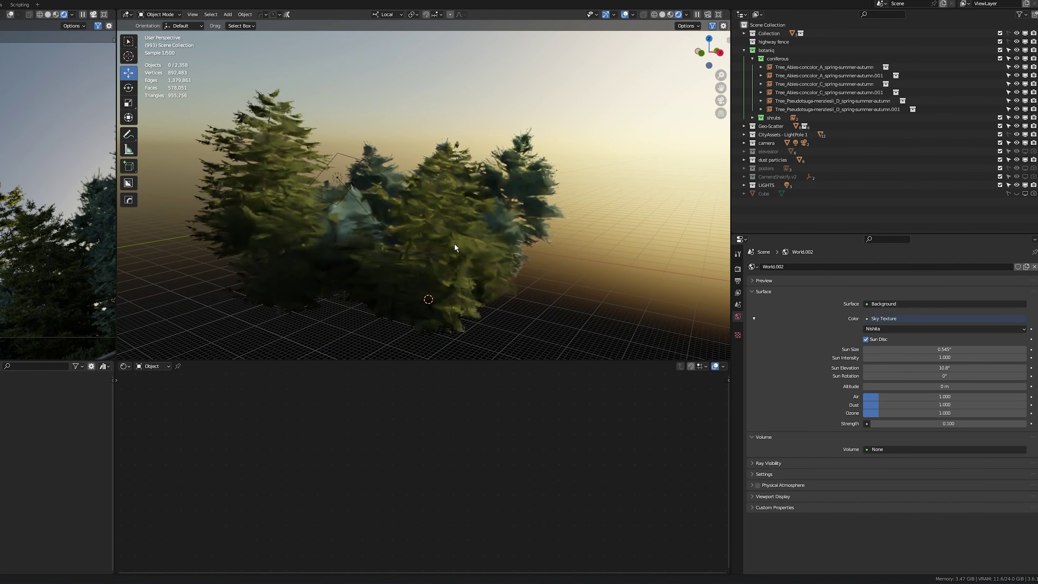
key("shift+a")
mouse_move(420, 213)
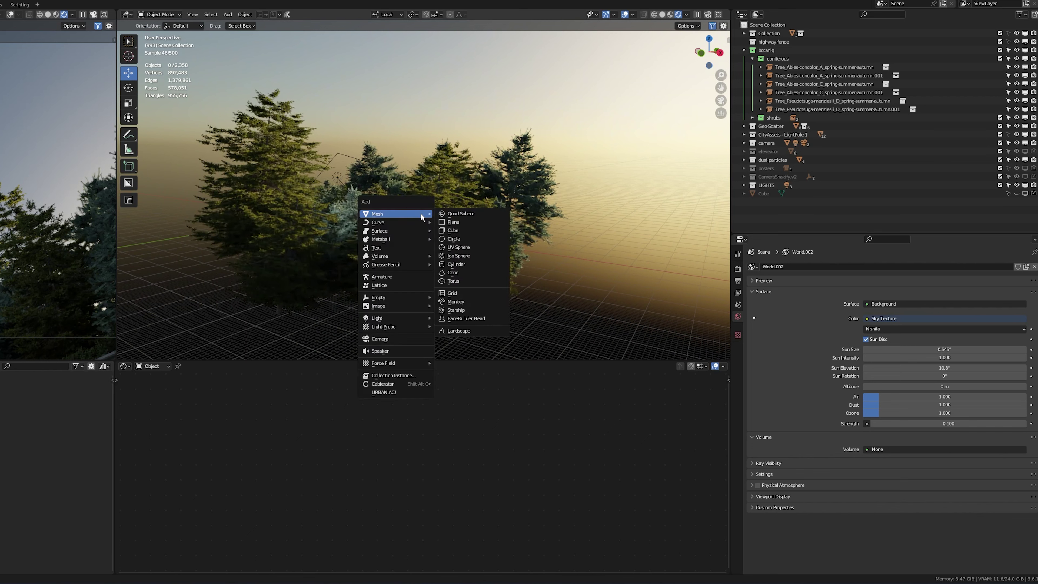
left_click(456, 220)
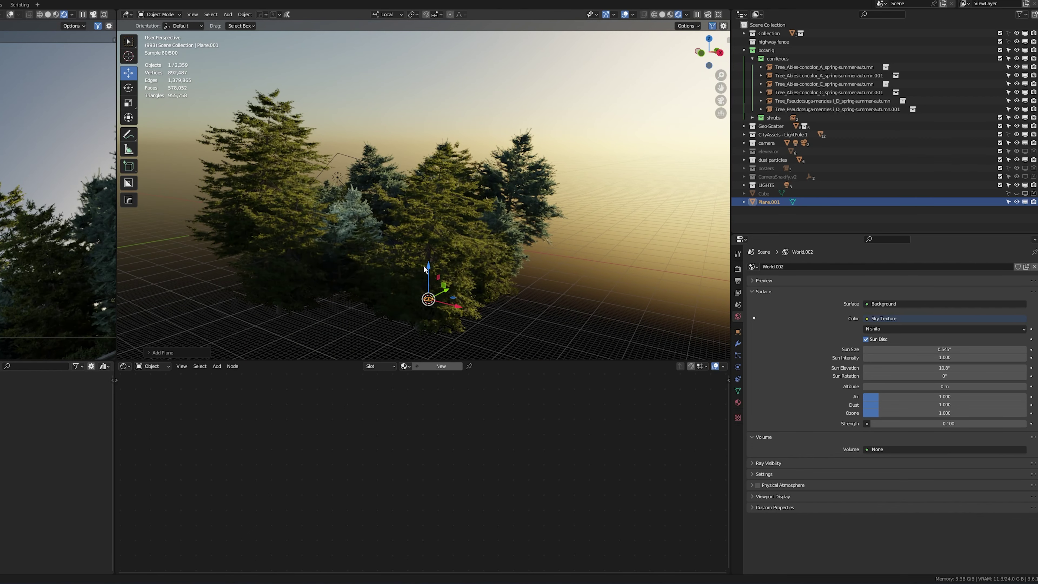
left_click_drag(431, 260, 429, 169)
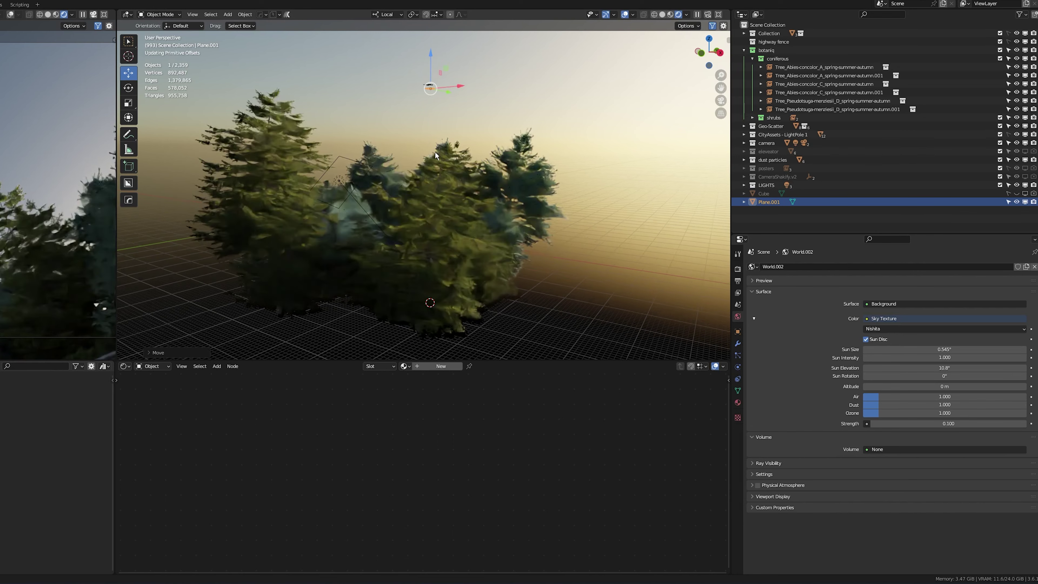
Scale the plane up with the Scale tool until it spreads over the whole group of trees.
middle_click_drag(429, 169, 430, 174)
left_click_drag(443, 137, 563, 113)
key("shift+space")
key("s")
left_click_drag(467, 126, 594, 45)
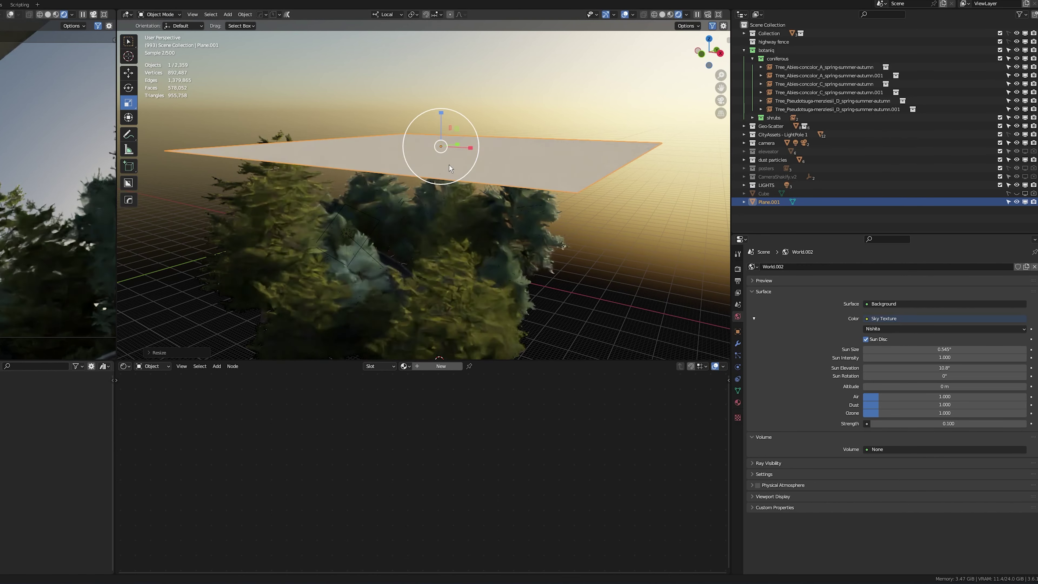
Raise the enlarged plane higher above the trees so it floats well clear of them.
scroll(433, 179, "down", 3)
middle_click_drag(433, 180, 424, 222)
scroll(429, 205, "down", 2)
left_click_drag(428, 216, 434, 158)
key("shift+space")
key("g")
scroll(428, 184, "down", 3)
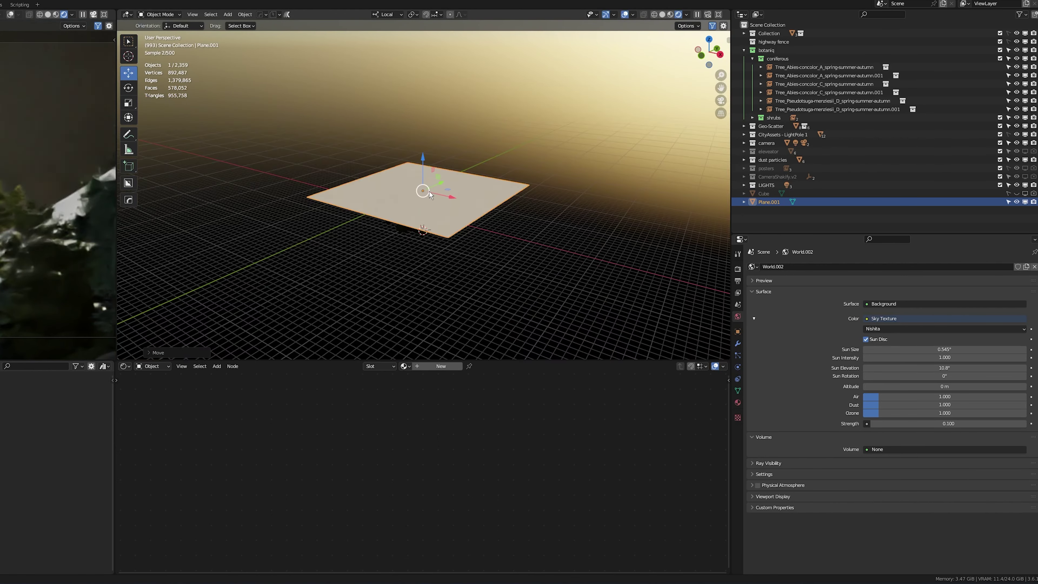
middle_click_drag(462, 201, 467, 192)
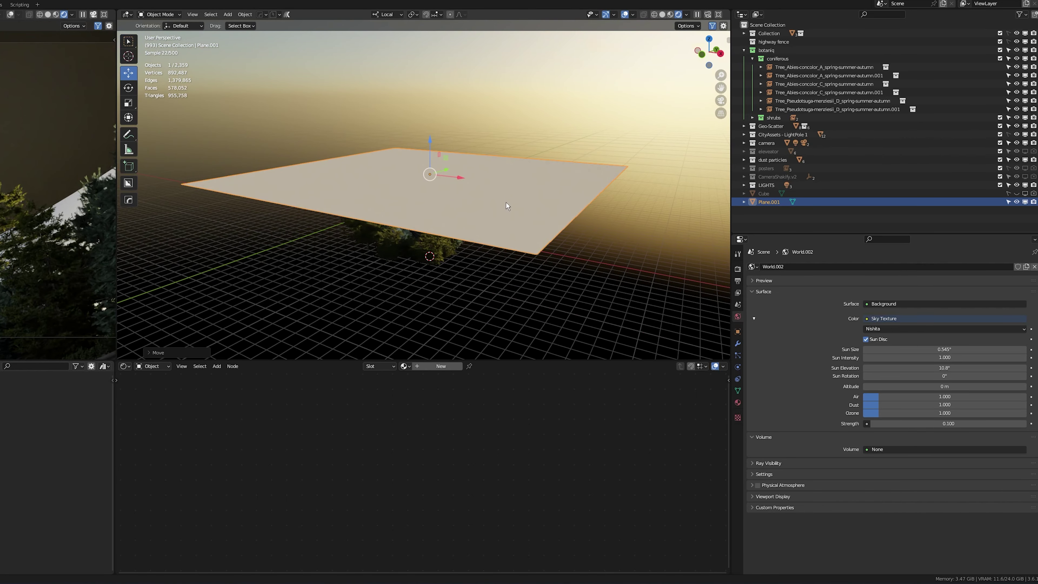
key("ctrl+z")
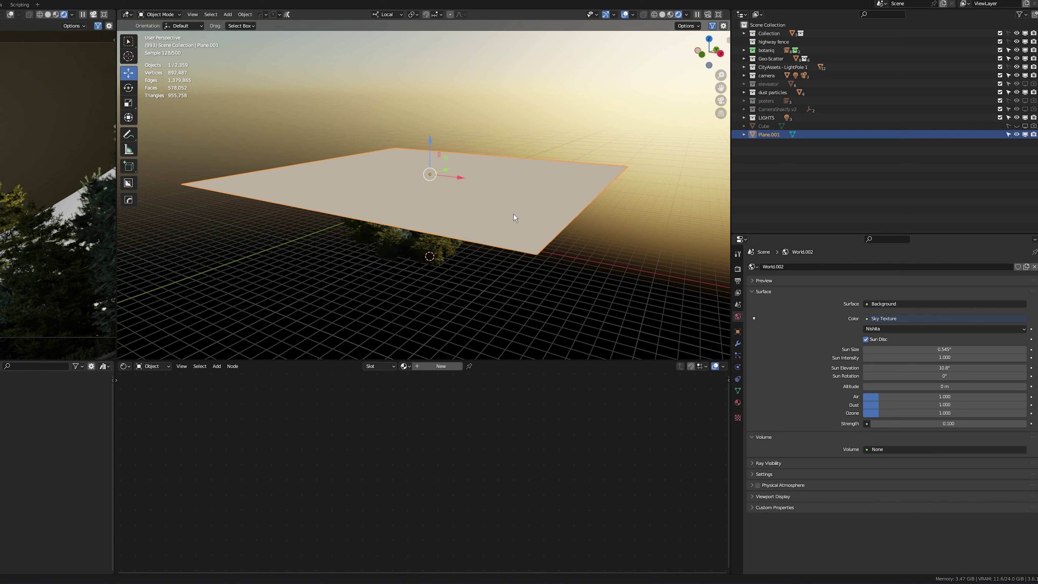
Apply the plane's scale and add a Solidify modifier to it.
key("ctrl+a")
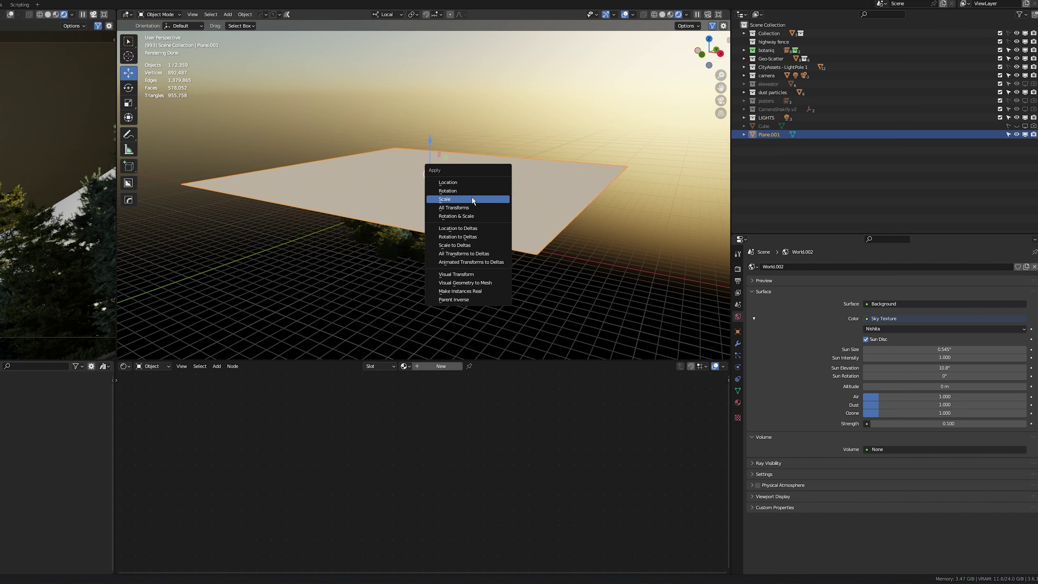
left_click(476, 198)
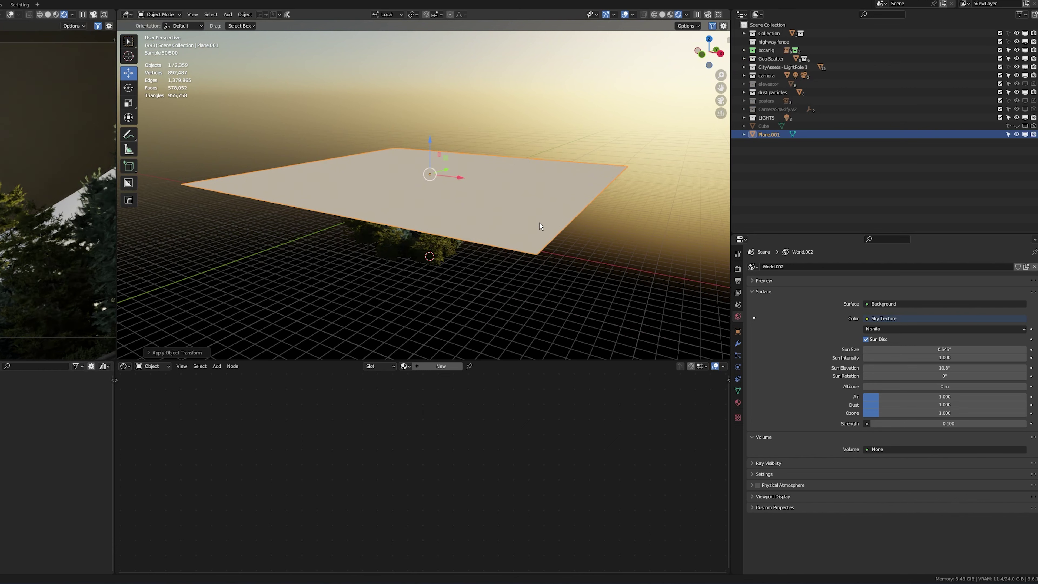
left_click(739, 344)
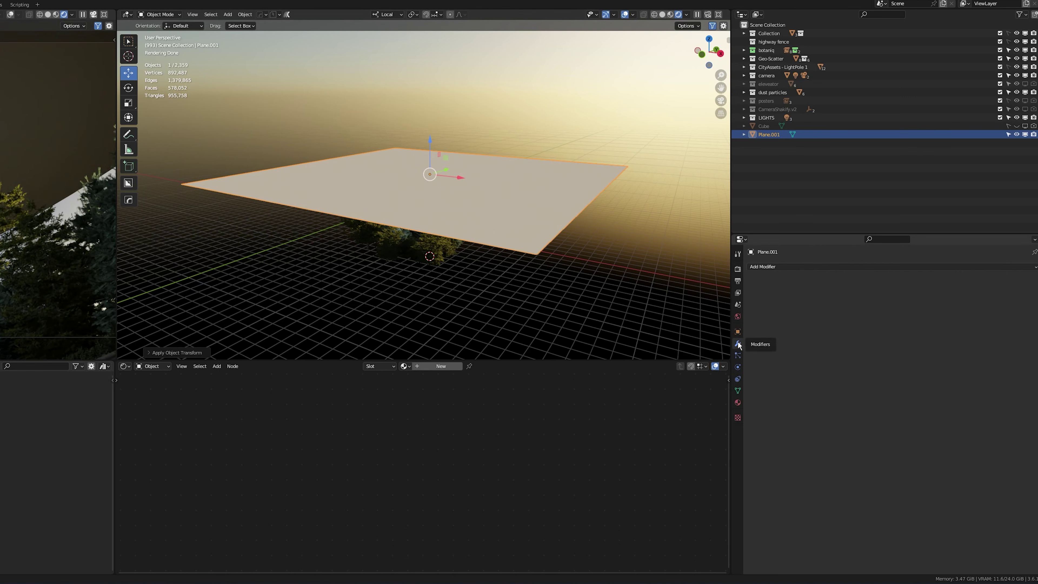
left_click(844, 266)
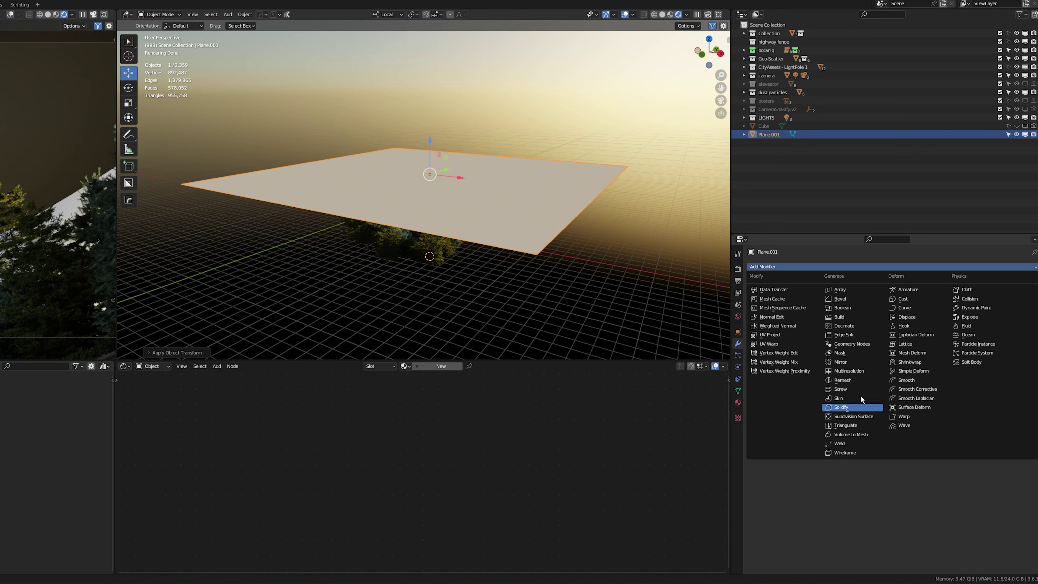
left_click(857, 407)
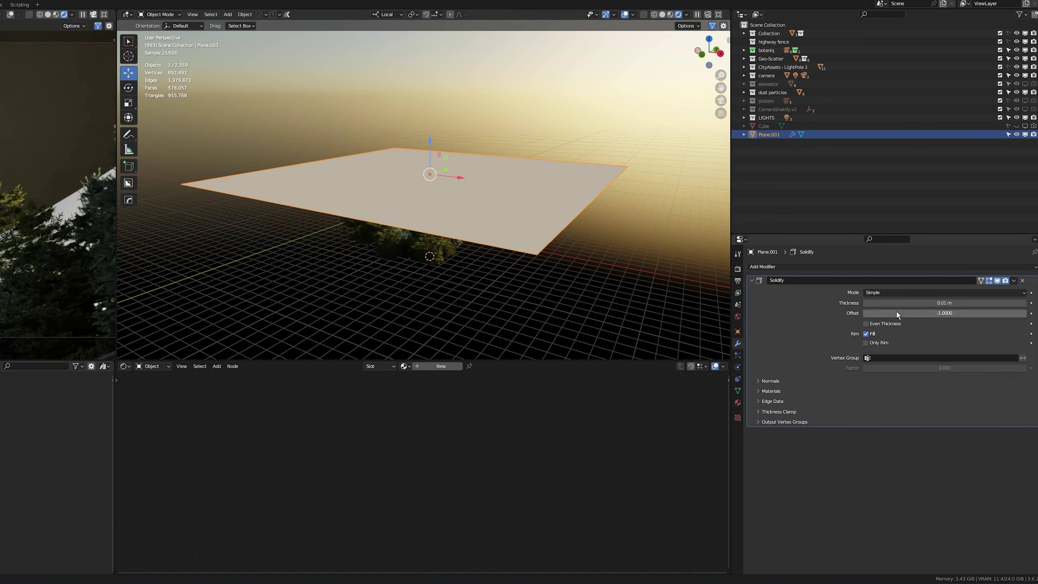
Set the Solidify thickness to 3 m with Even Thickness enabled, and move the slab slightly upward.
left_click(915, 303)
type("3")
key("Return")
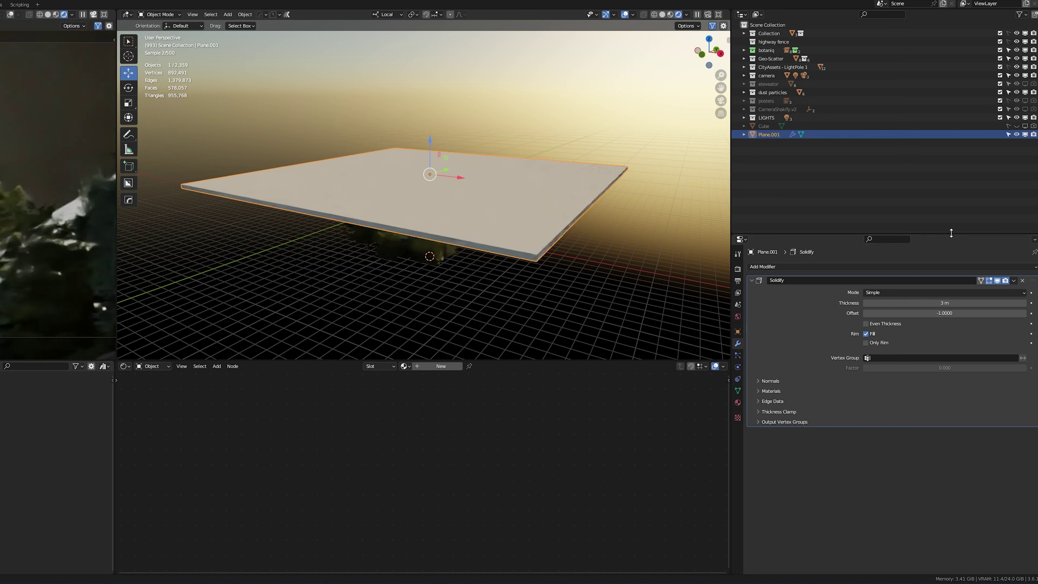
left_click(866, 323)
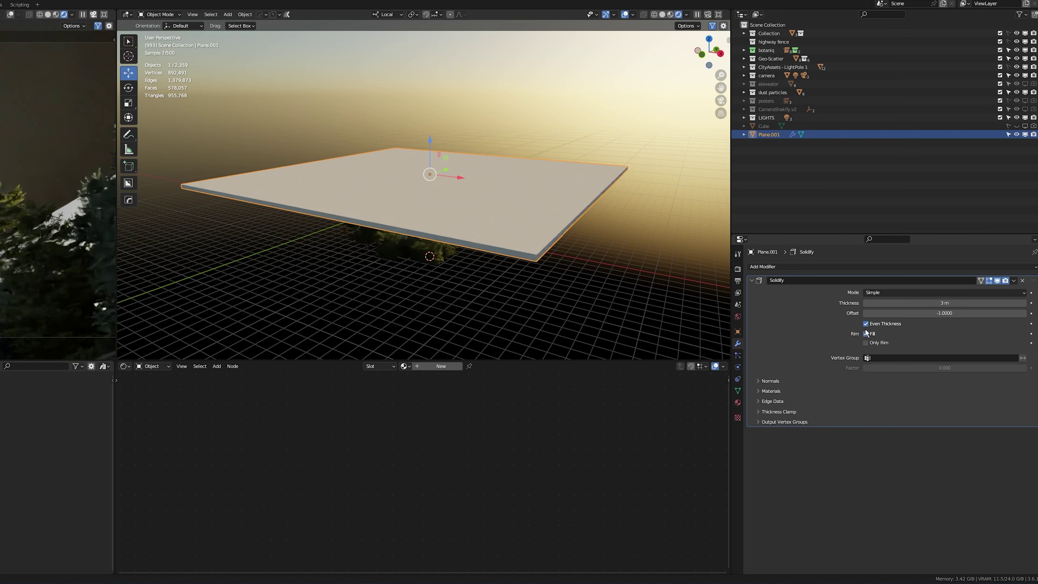
left_click_drag(430, 142, 429, 136)
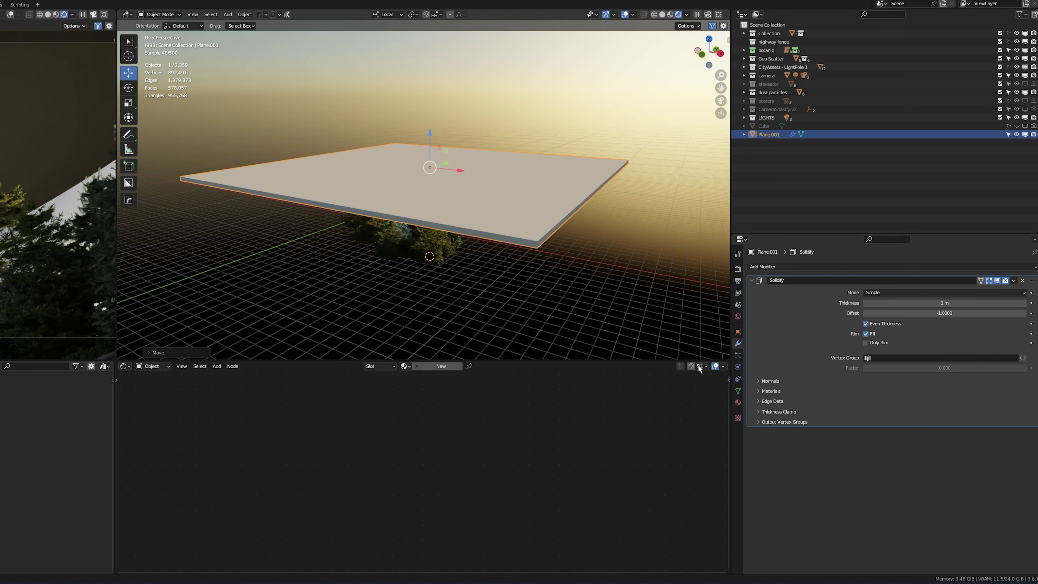
Show the Shader Editor in the area below the viewport and create a new material for the slab.
left_click(124, 367)
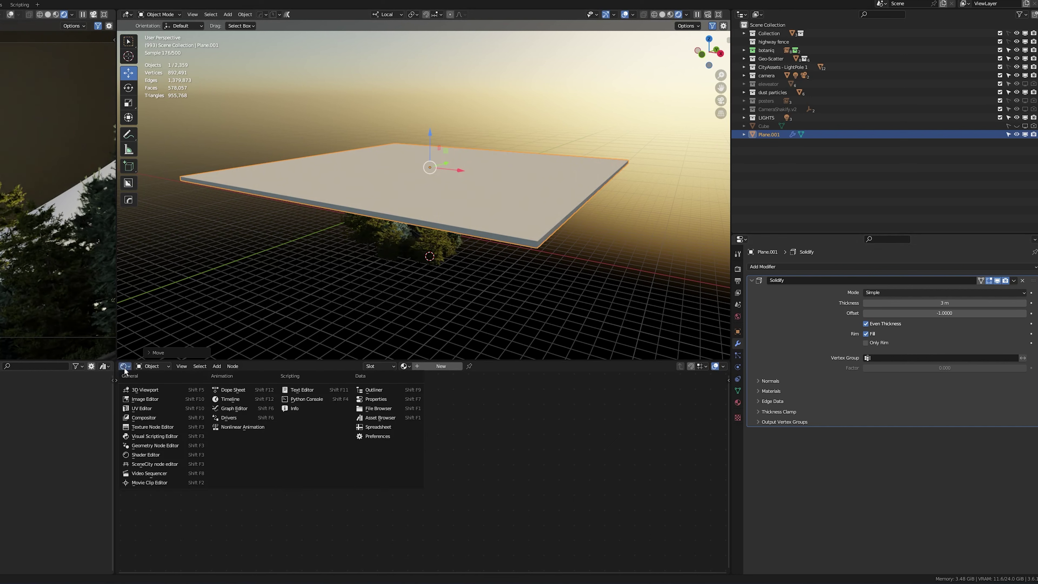
left_click(125, 368)
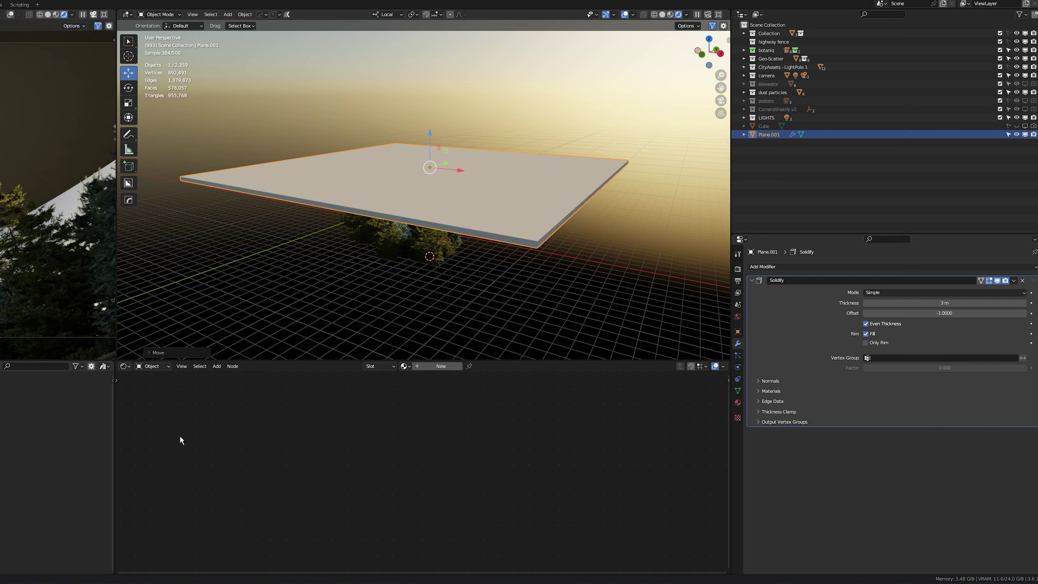
left_click(124, 366)
left_click(156, 455)
left_click(432, 366)
scroll(371, 446, "up", 5)
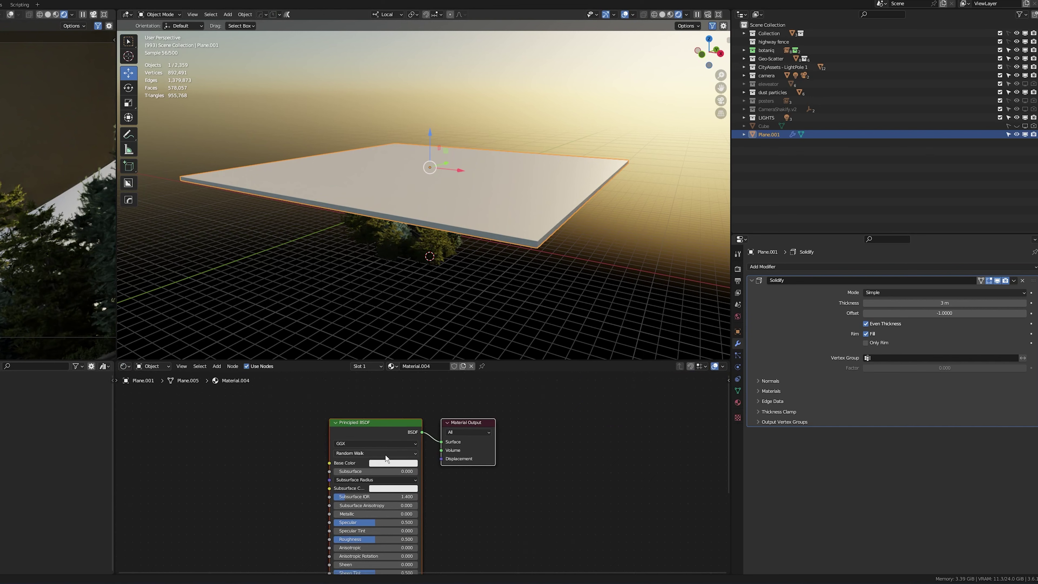
Delete the Principled BSDF node from the slab's material.
scroll(370, 423, "down", 2)
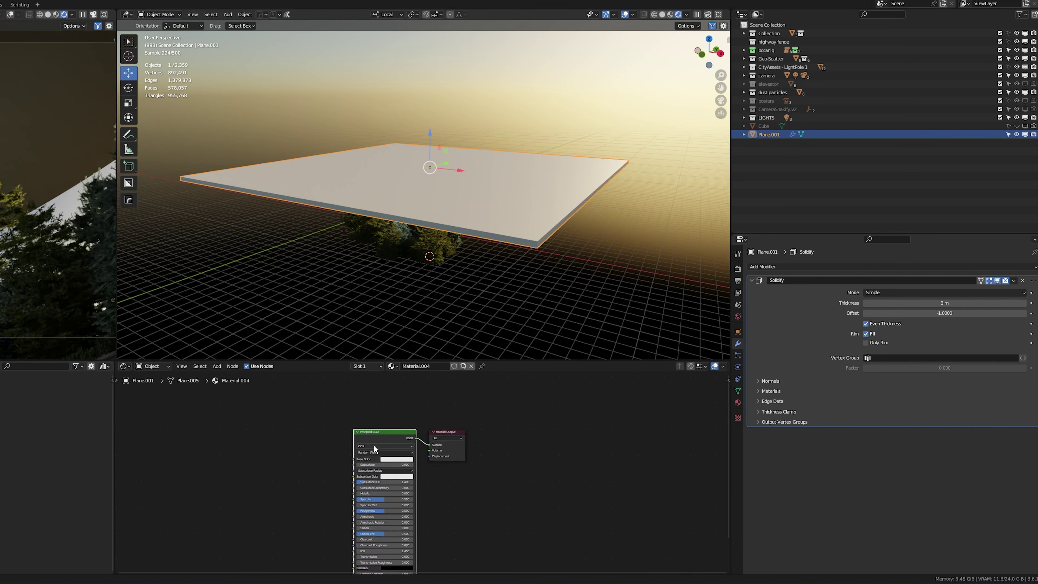
middle_click_drag(375, 428, 372, 413)
key("x")
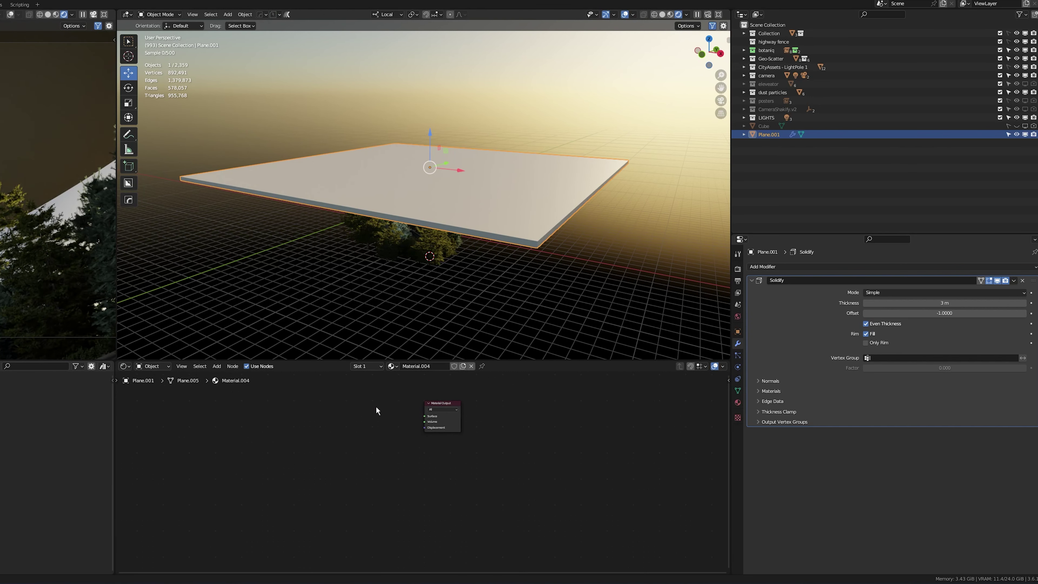
Add a Volume Scatter node and connect its Volume output to the Material Output's Volume input.
key("Home")
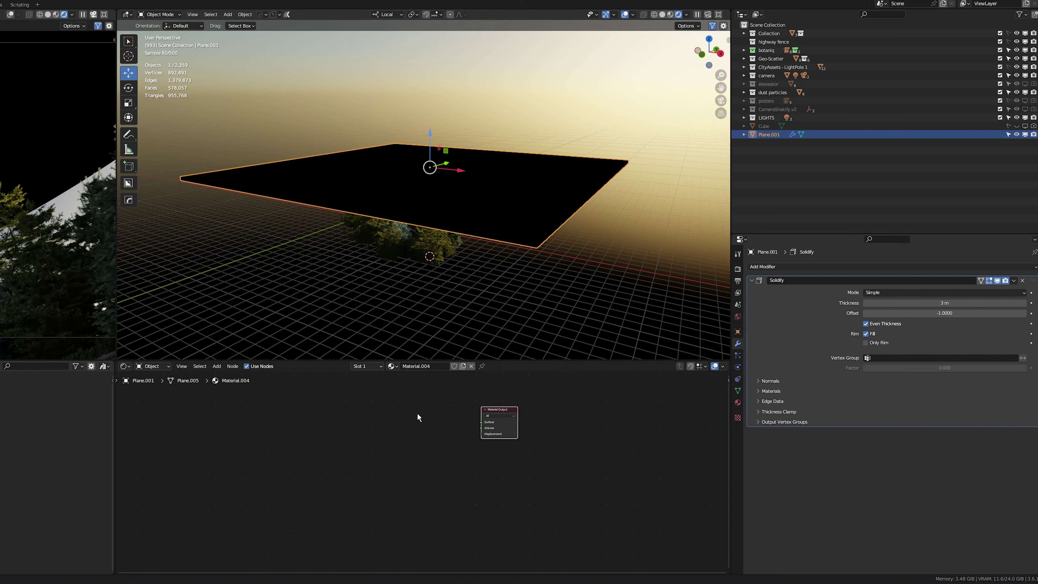
key("shift+a")
left_click(375, 422)
type("VOLUM")
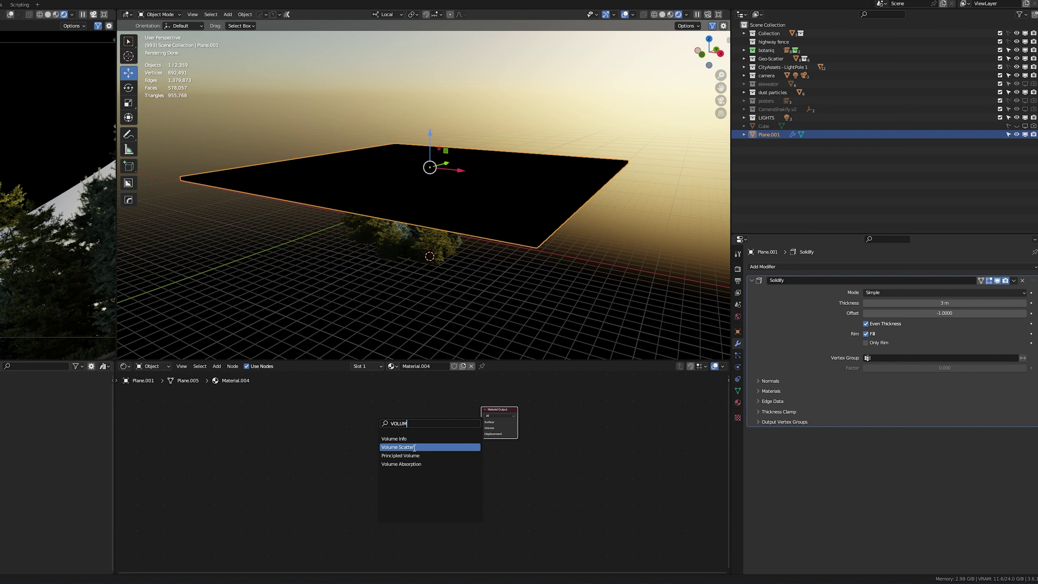
left_click(418, 445)
scroll(441, 429, "up", 8)
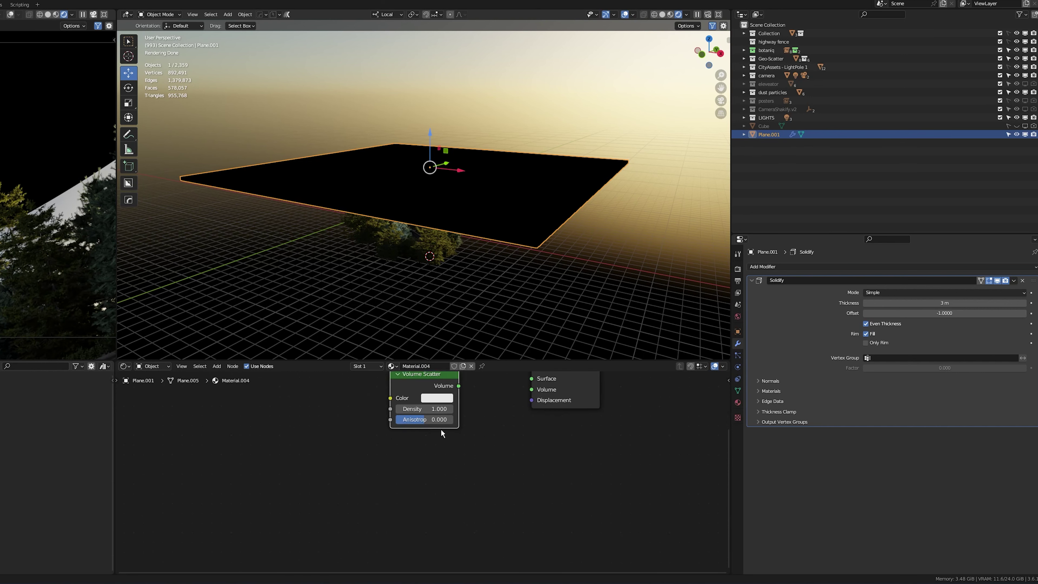
middle_click_drag(441, 428, 394, 493)
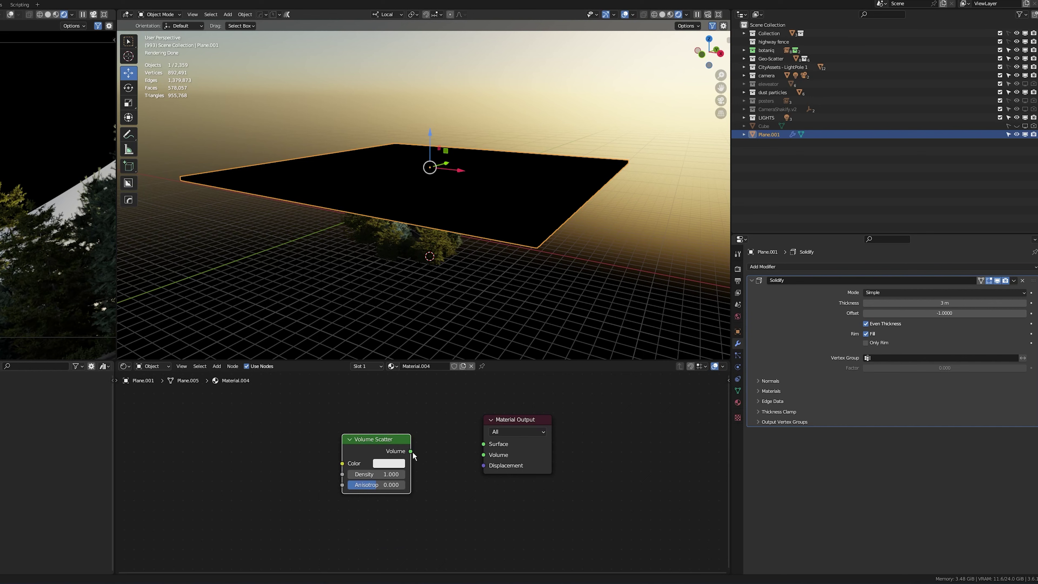
left_click_drag(466, 454, 484, 455)
Add a Color Ramp node before the Volume Scatter and connect its Color output to the scatter's Color input.
scroll(411, 447, "left", 5, "ctrl")
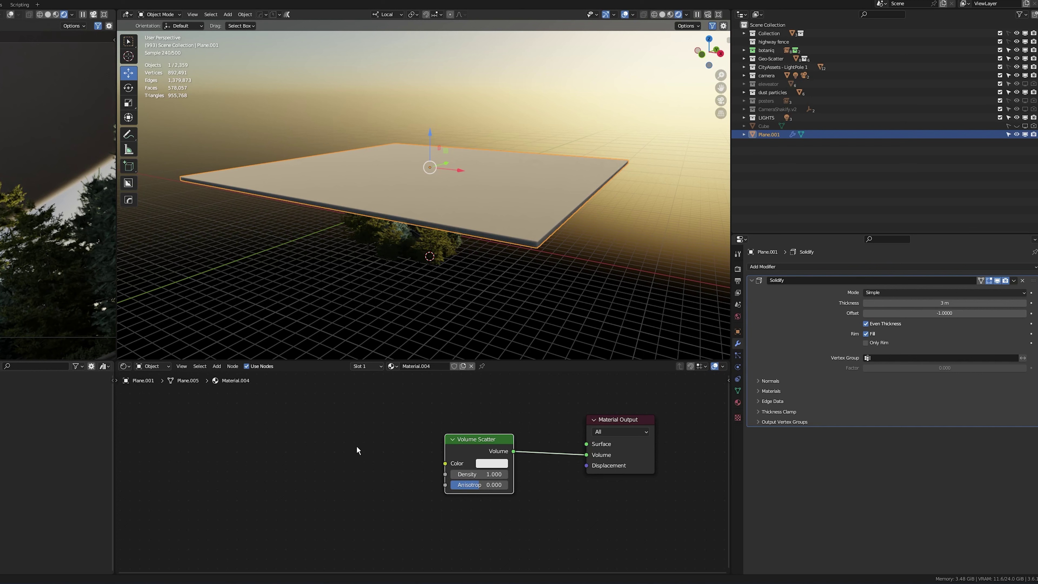
key("shift+a")
type("ram")
key("Return")
left_click(315, 458)
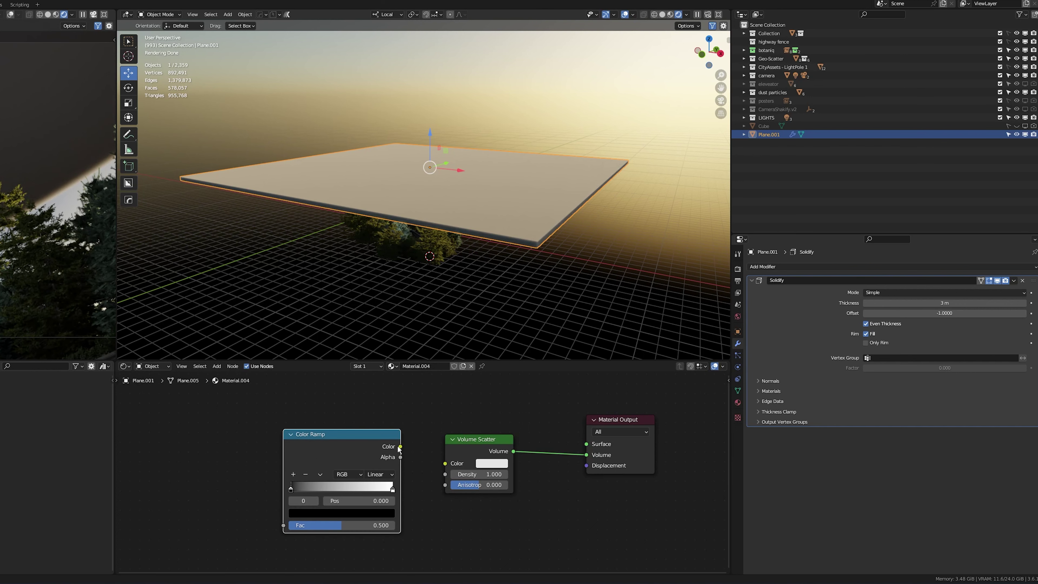
left_click_drag(401, 446, 445, 464)
Add a Noise Texture node before the Color Ramp and connect its Fac output to the ramp's Fac input.
middle_click_drag(331, 470, 394, 469)
scroll(394, 469, "down", 2)
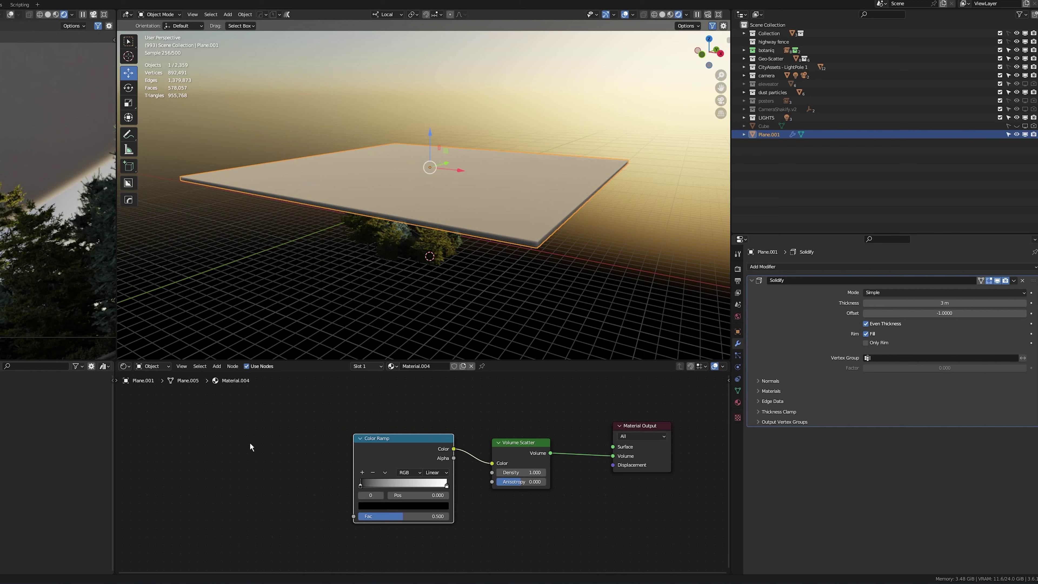
key("shift+a")
left_click(307, 318)
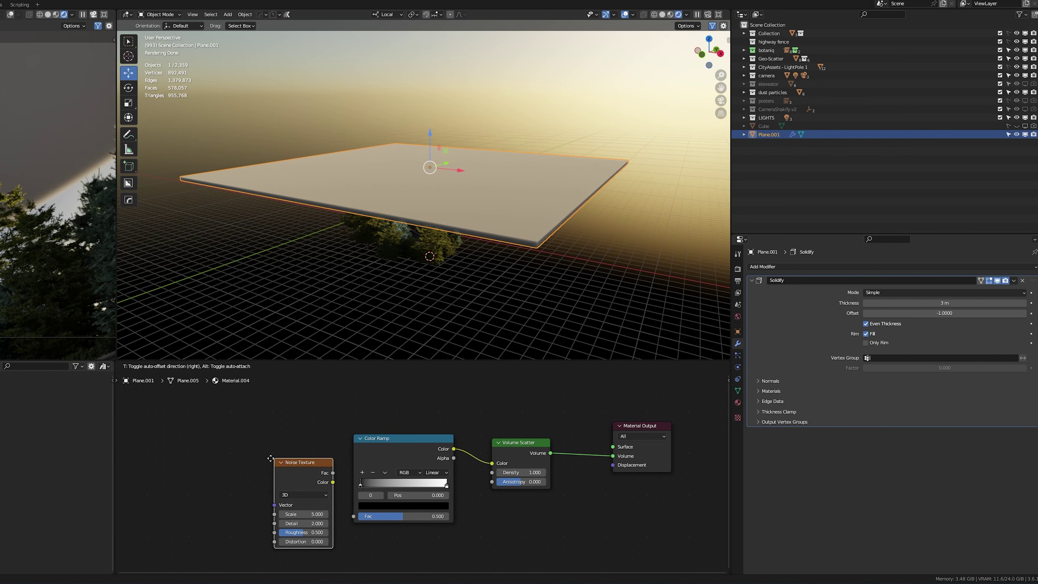
left_click(233, 432)
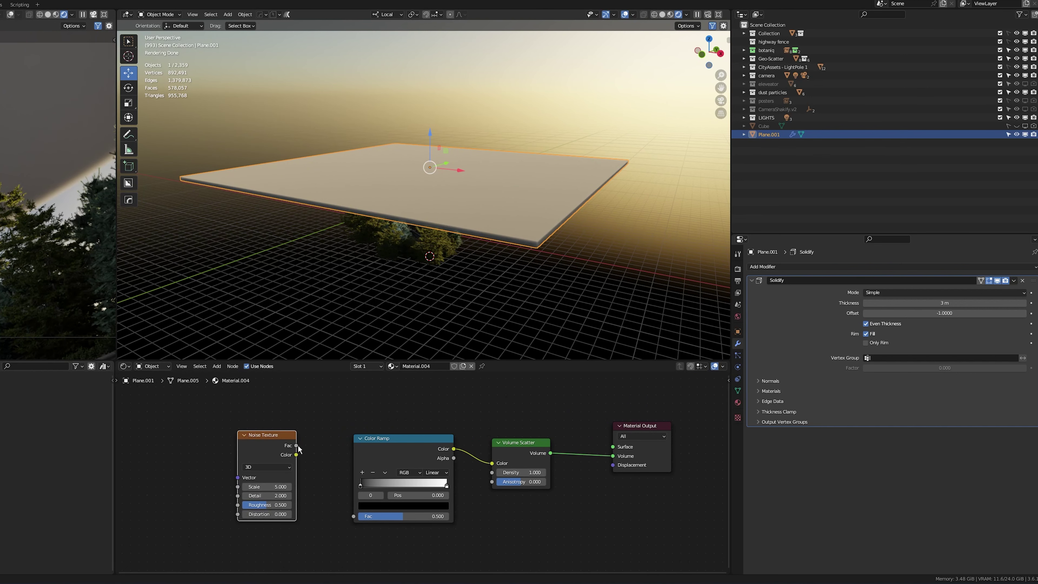
left_click_drag(297, 445, 353, 516)
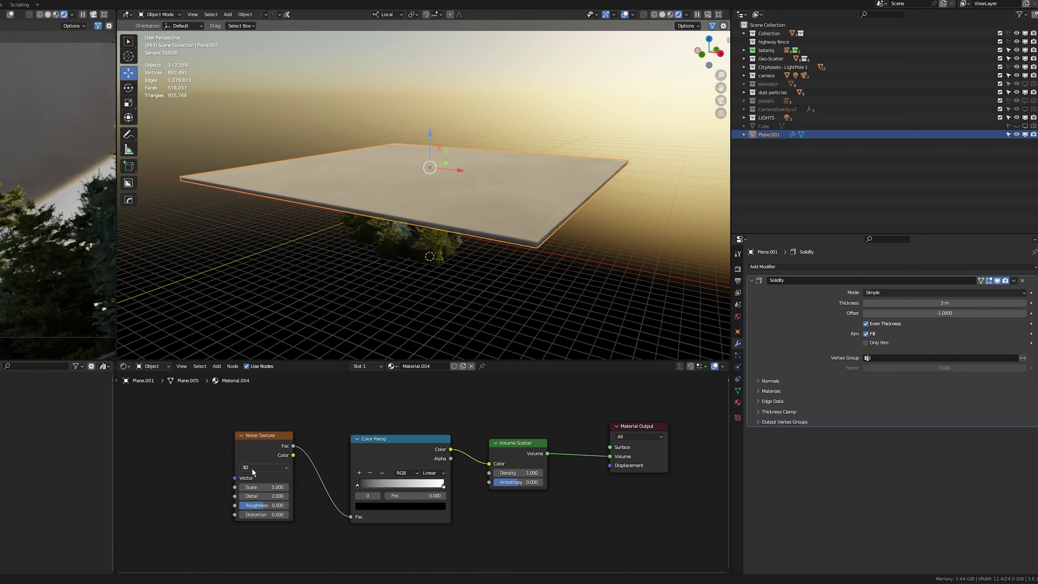
Add linked Texture Coordinate and Mapping nodes to drive the Noise Texture's Vector input.
middle_click_drag(247, 459, 288, 463)
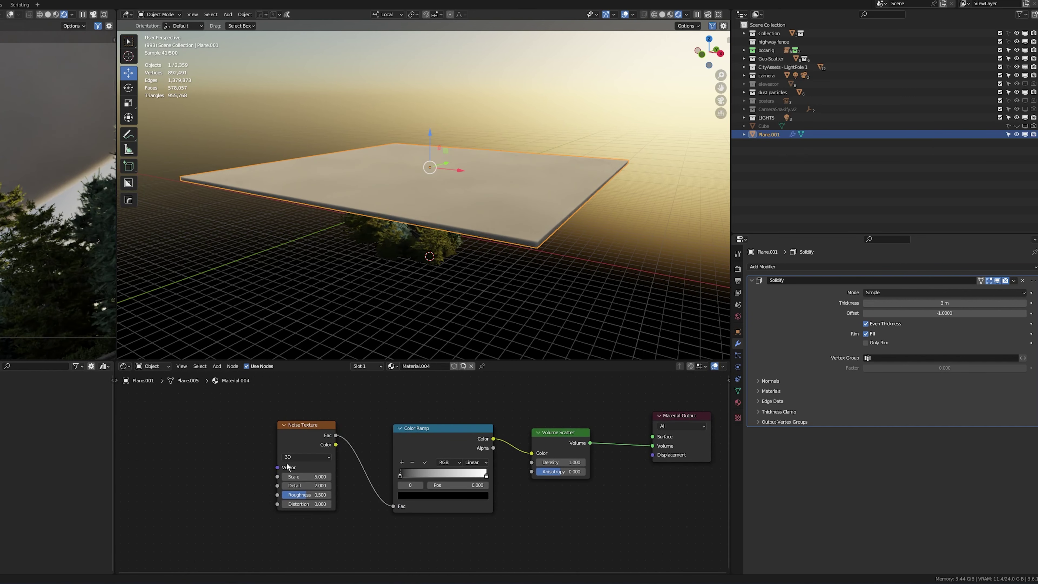
left_click(307, 425)
key("ctrl+t")
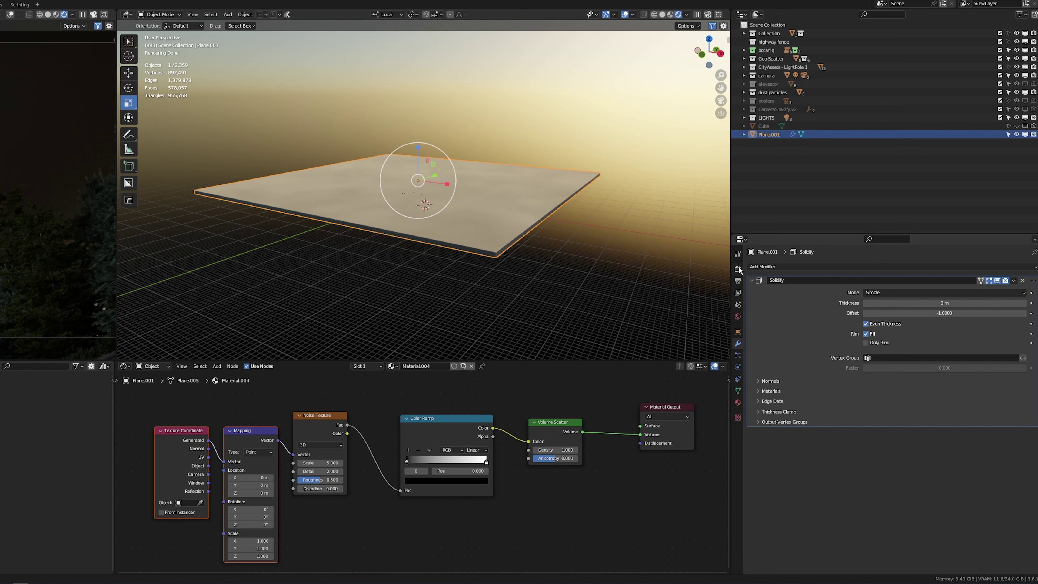
Set the Cycles volume step rate to 0.02 for both the viewport and the final render.
left_click(737, 269)
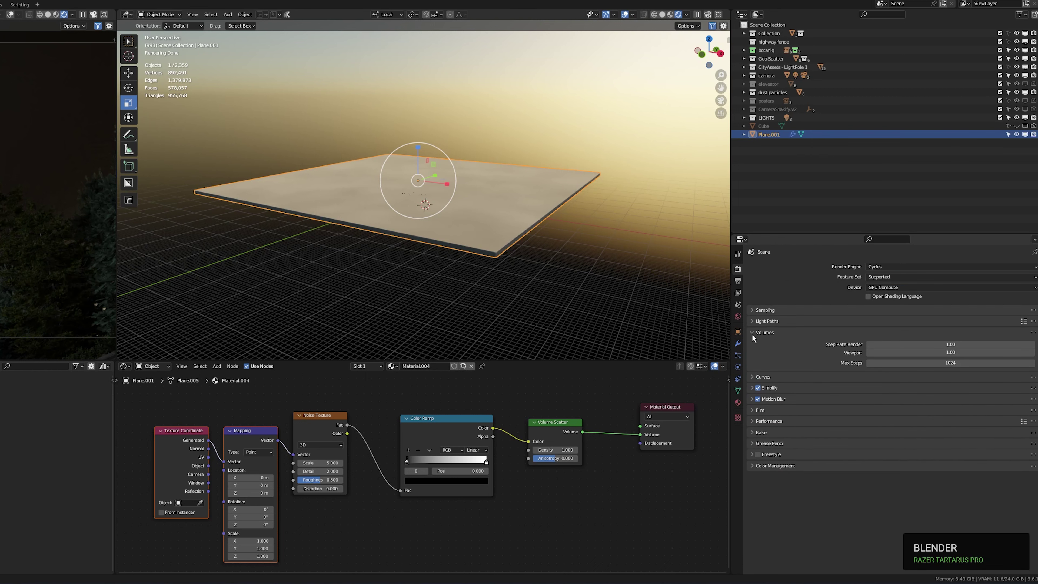
left_click(950, 352)
type("0.02")
key("shift+Tab")
type(".0")
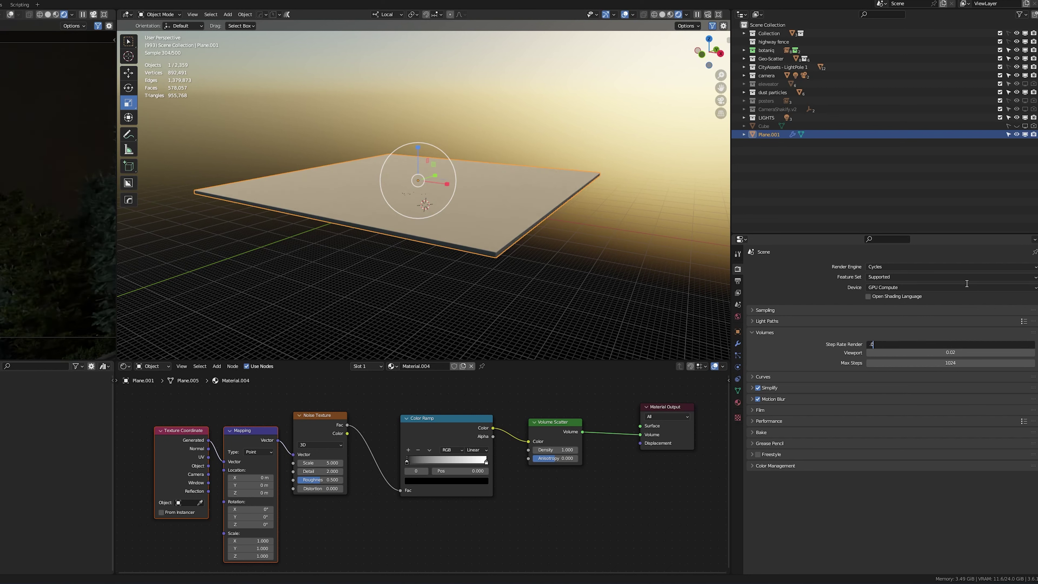
type("2")
key("Return")
Move the Color Ramp's black stop to position 0.623 to break the plane's volume into separate clouds.
left_click_drag(433, 434, 452, 454)
scroll(428, 266, "up", 5)
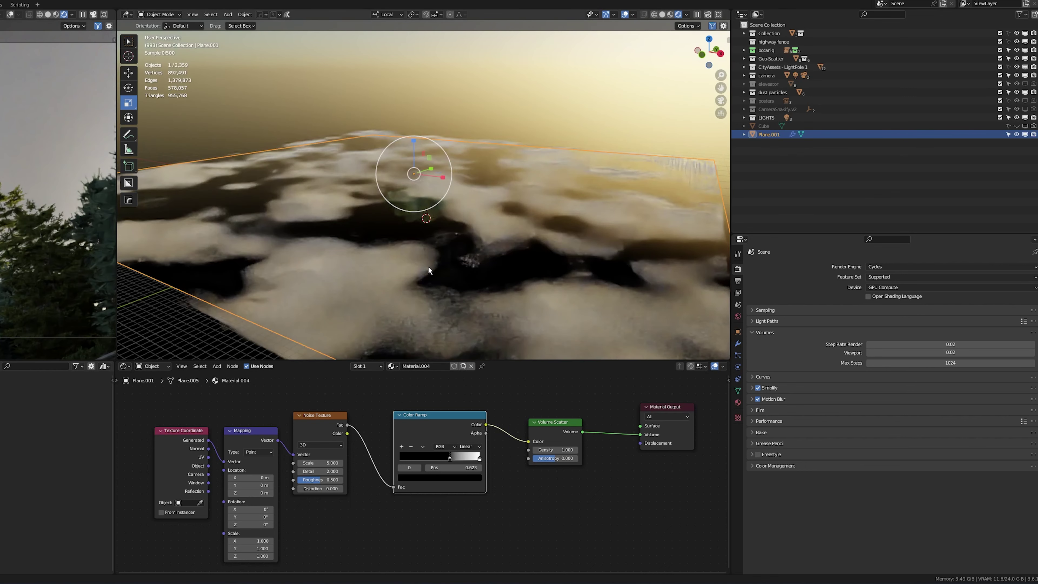
scroll(427, 266, "down", 6)
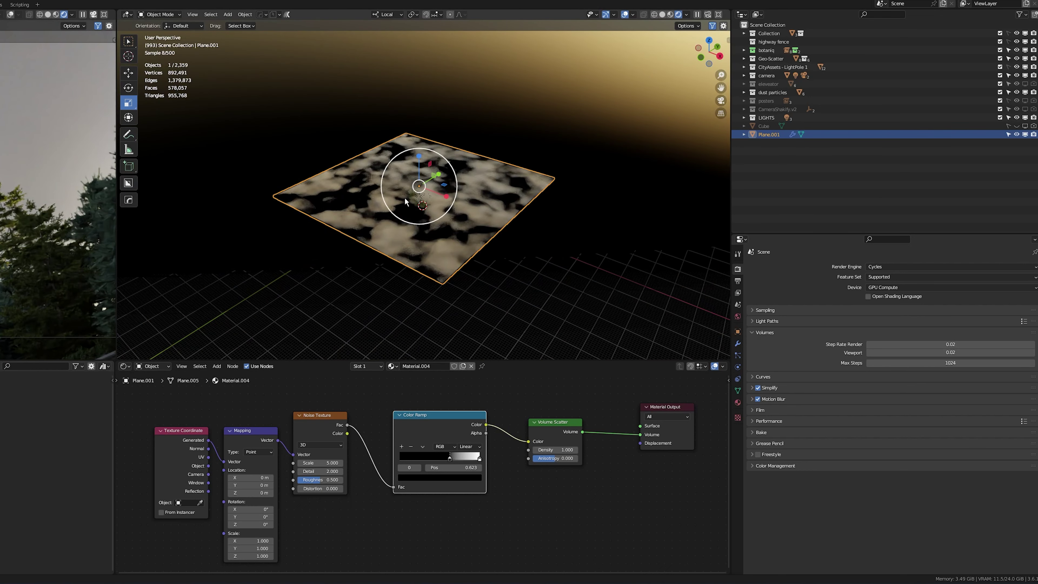
scroll(432, 210, "up", 8)
middle_click_drag(432, 210, 443, 170)
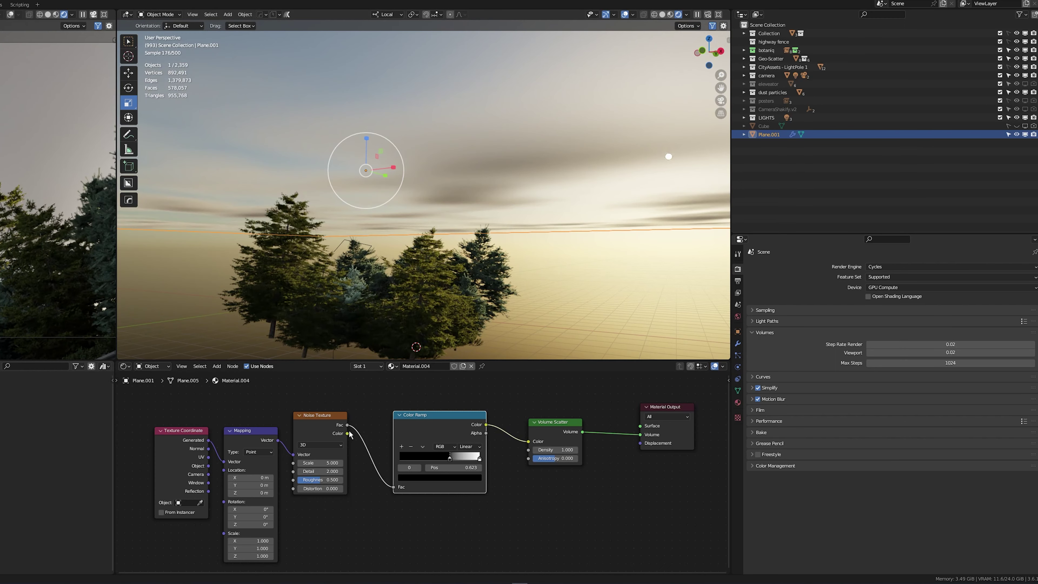
Set the Noise Texture's Detail to 14.7, Roughness to 0.608 and Scale to 11.2.
left_click_drag(323, 471, 420, 468)
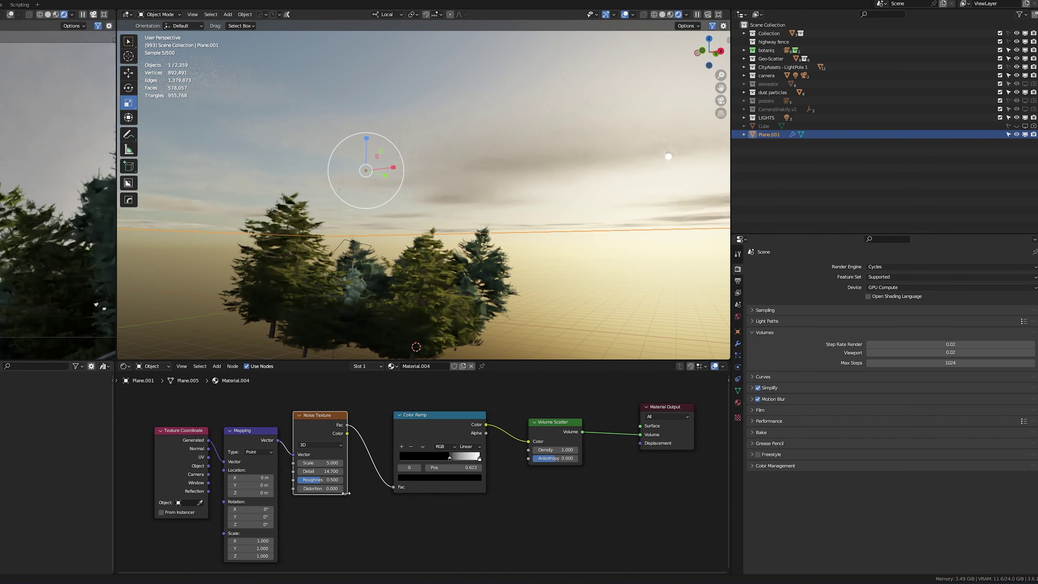
left_click(328, 479)
type("0.6")
key("Return")
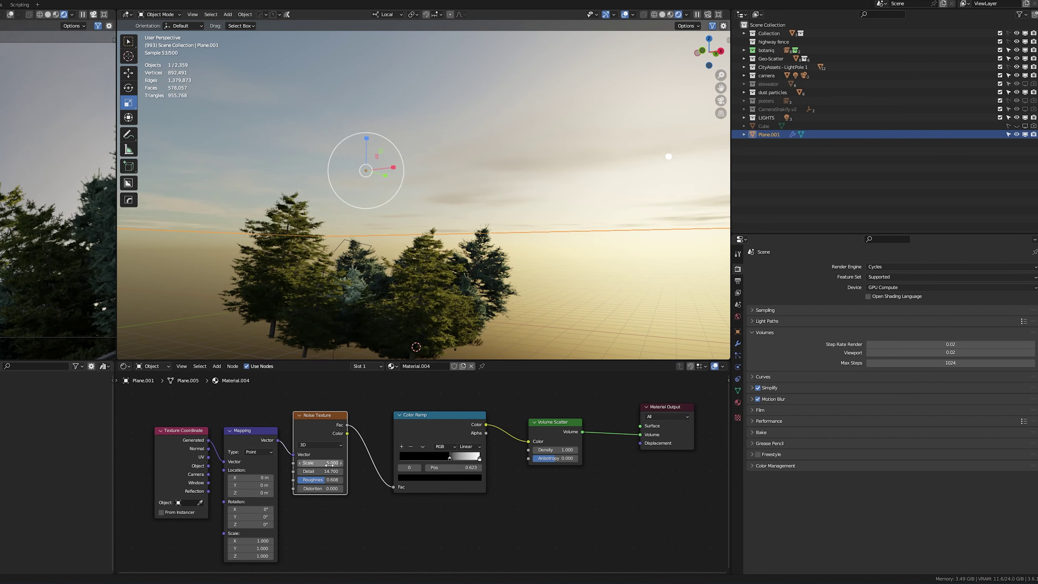
left_click_drag(329, 464, 364, 464)
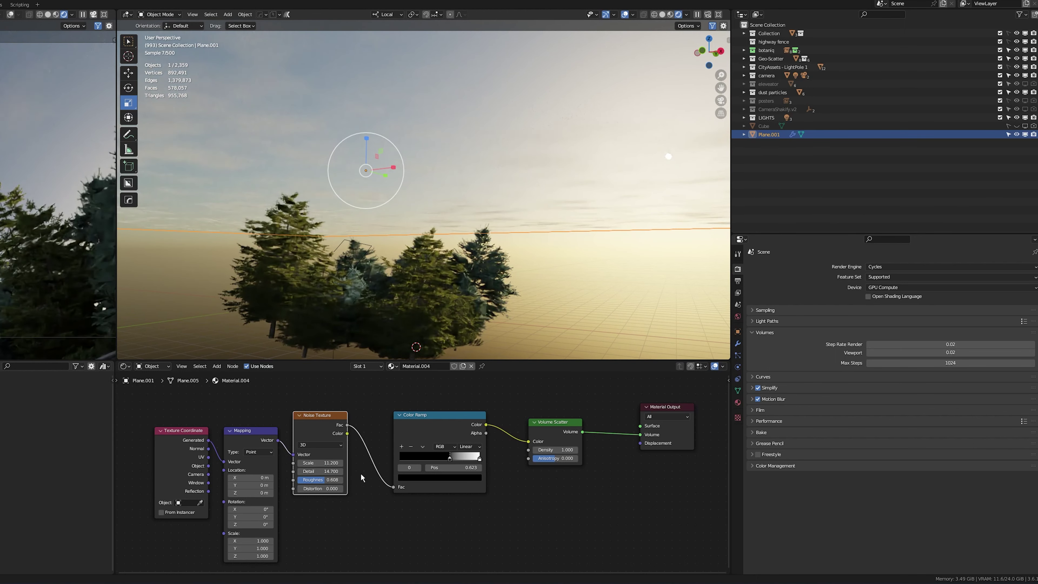
Lower the world Sky Texture's sun elevation to 5.3°.
left_click(738, 319)
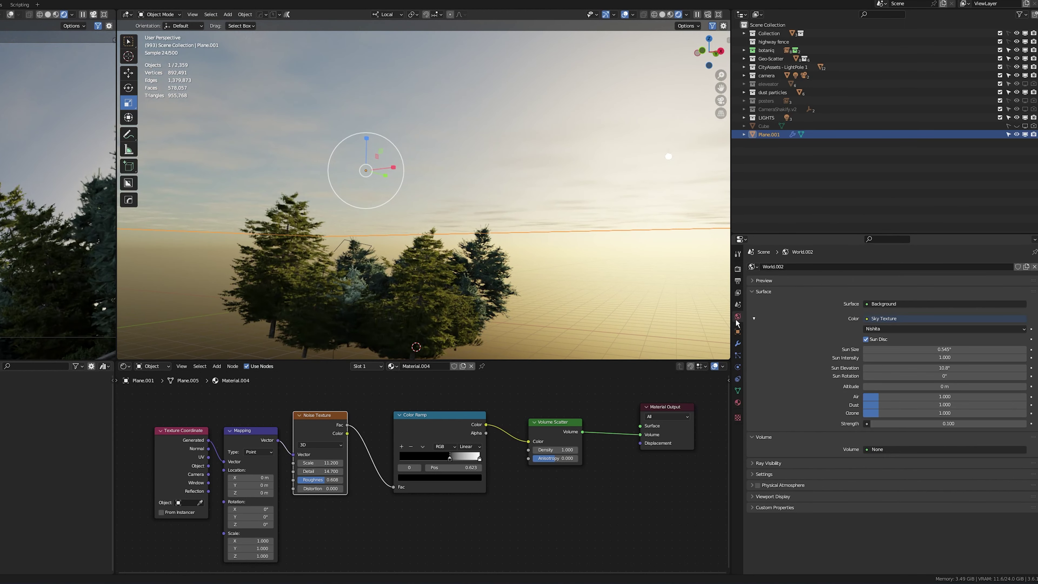
left_click_drag(940, 368, 924, 369)
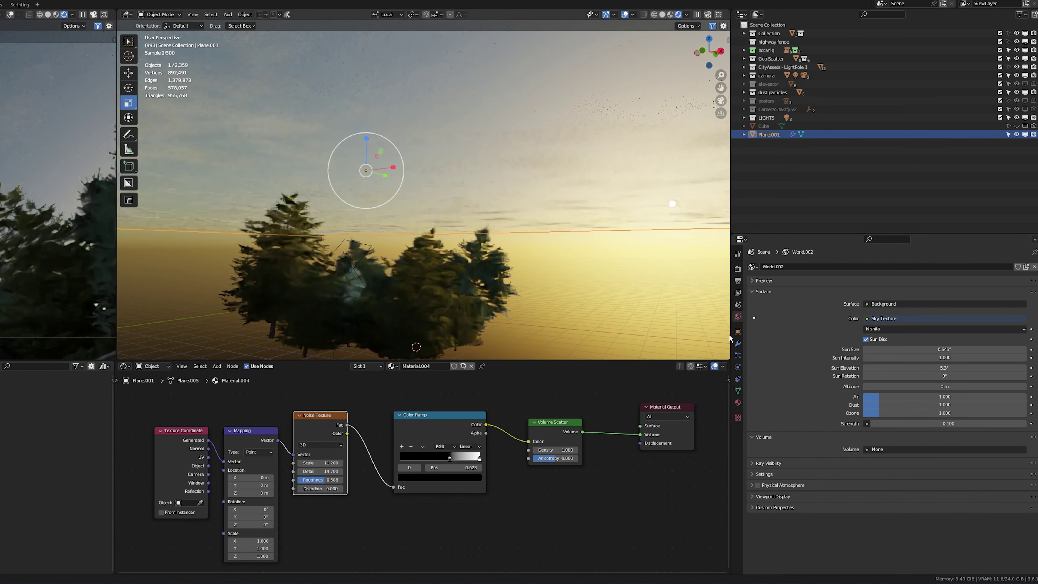
Set the Volume Scatter node's Density to 5.
middle_click_drag(579, 373, 596, 364)
left_click(581, 441)
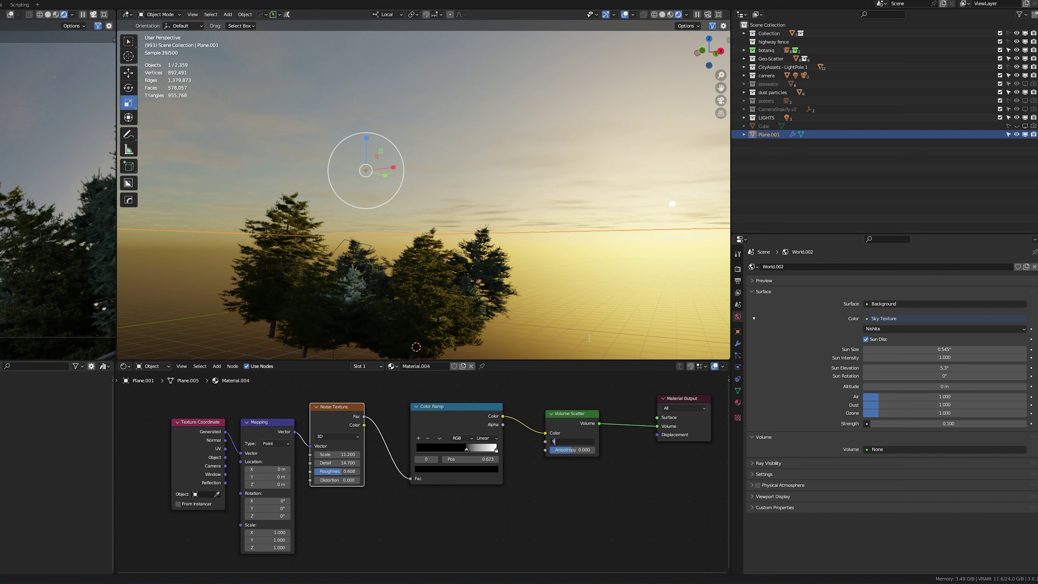
type("9")
key("Return")
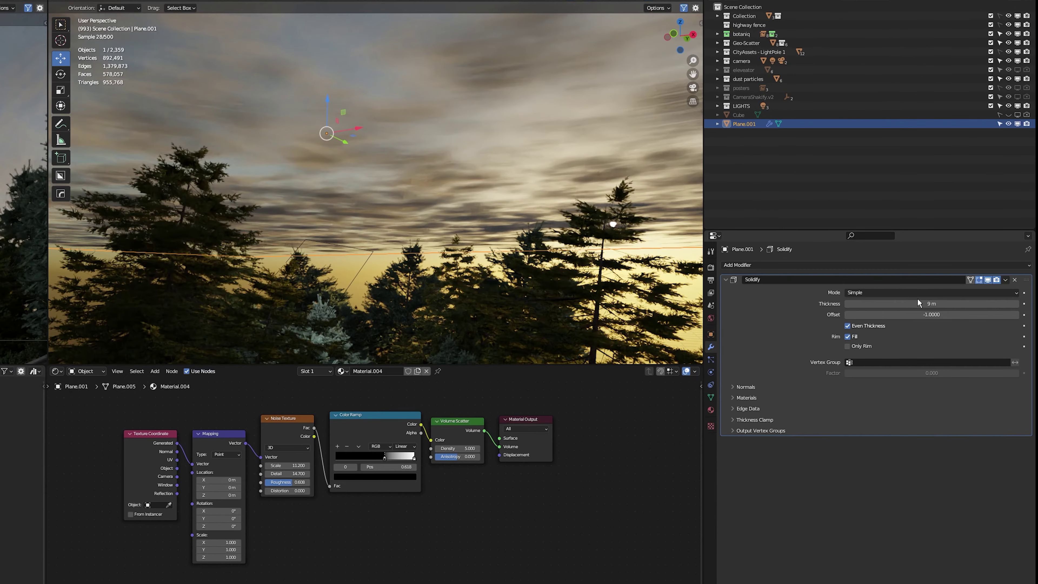
Set the plane's Solidify thickness to 3 m and move the Color Ramp's black stop to 0.605.
double_click(917, 304)
type("3")
key("Return")
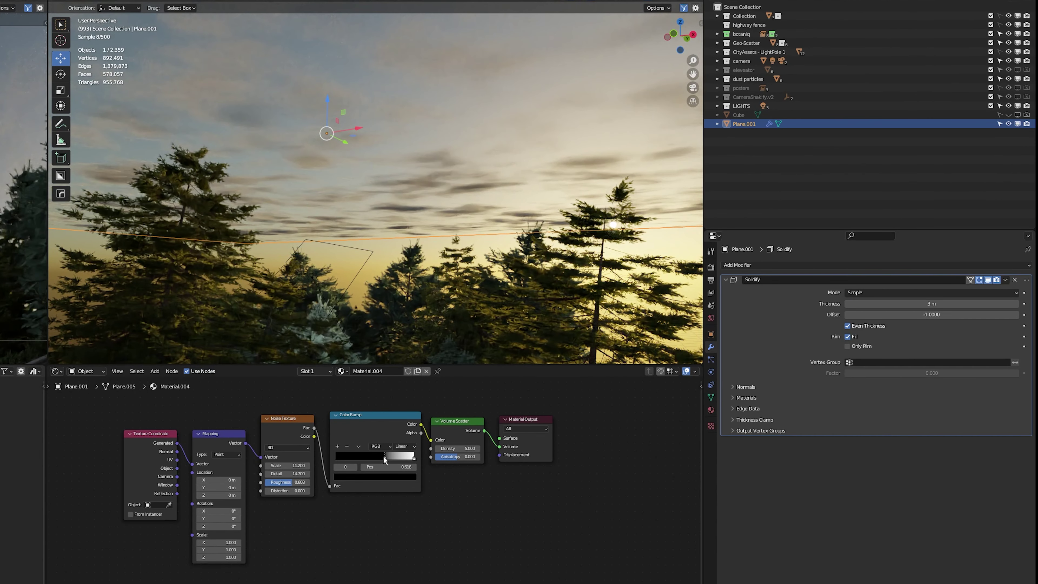
left_click_drag(383, 455, 382, 455)
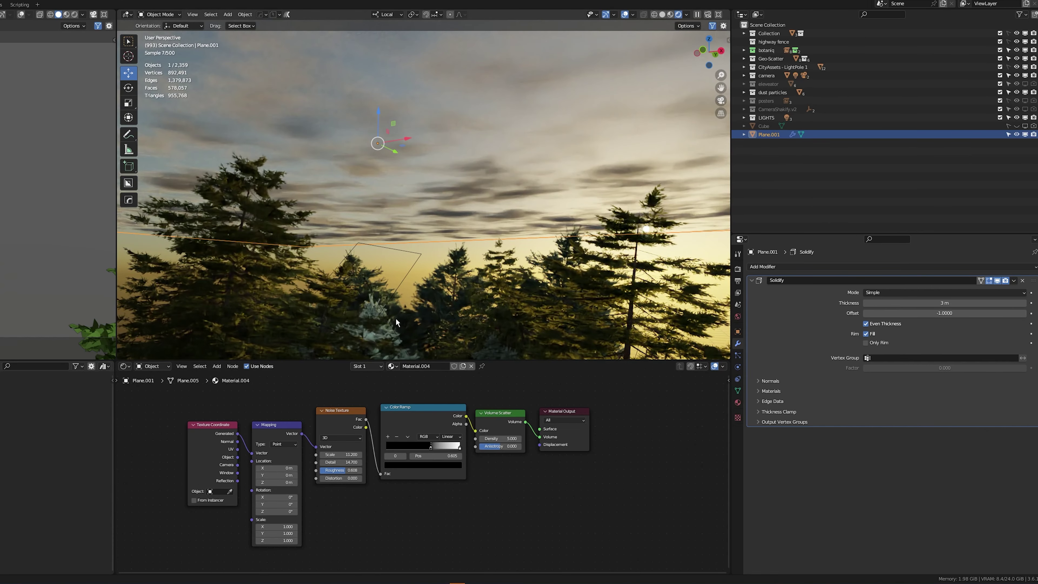
Set the plane's Solidify thickness to 9 m and rename its material CLOUDS 001.
left_click(945, 303)
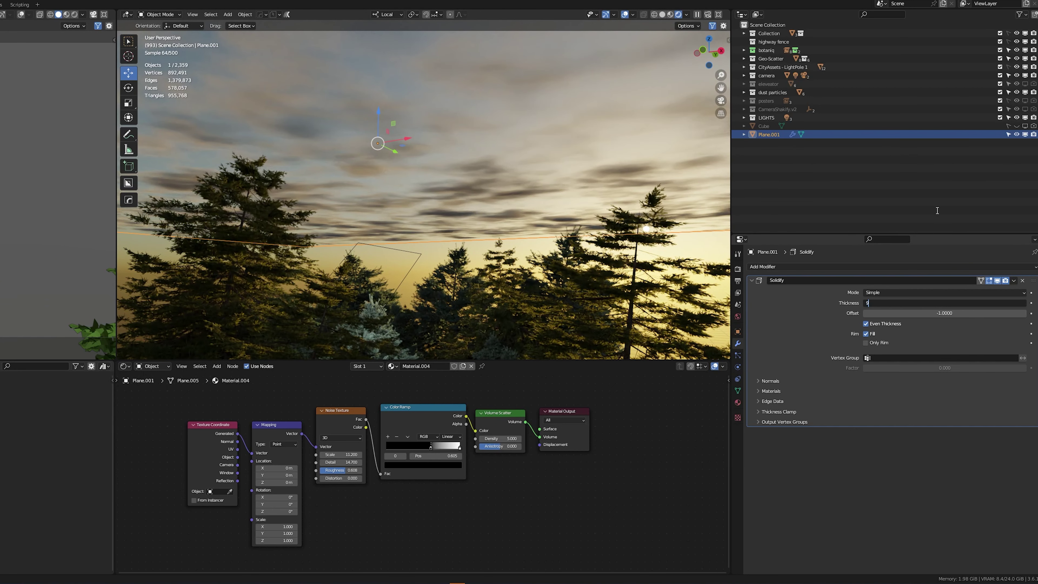
type("9")
key("Return")
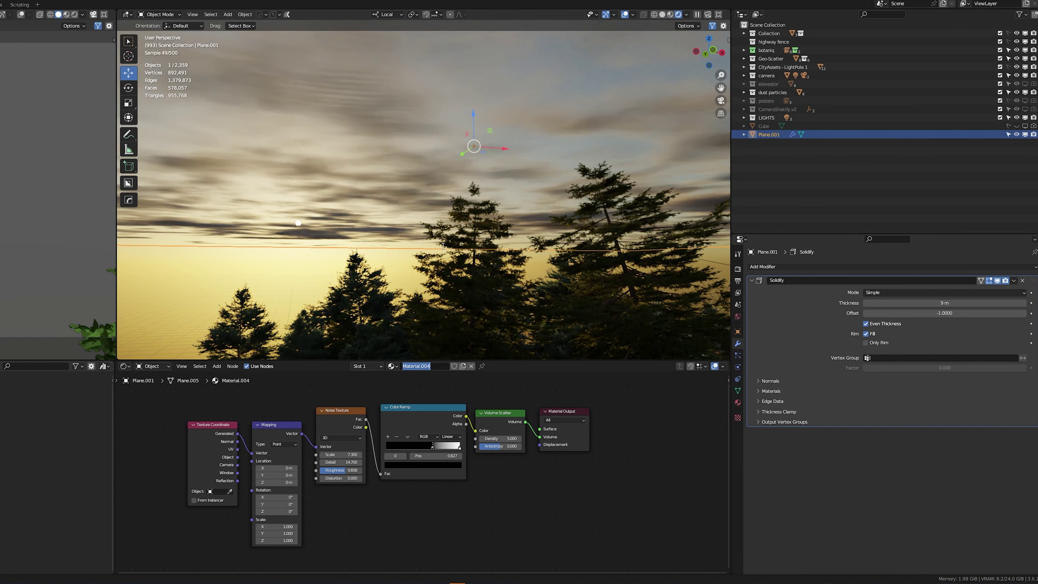
type("CLOUDS 00")
Add a UV sphere to the forest scene and move it along its X axis.
key("shift+a")
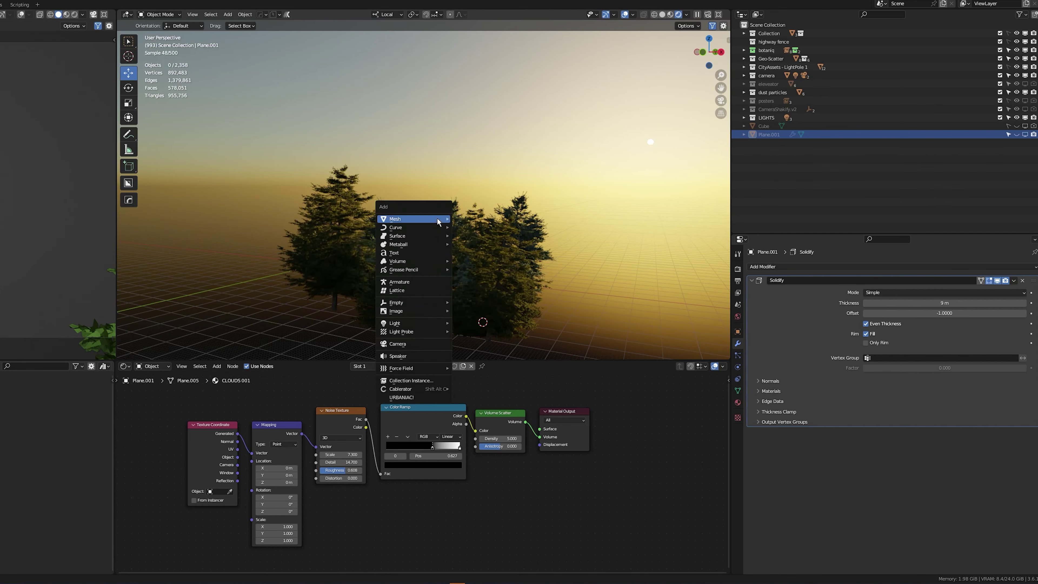
mouse_move(433, 220)
left_click(476, 252)
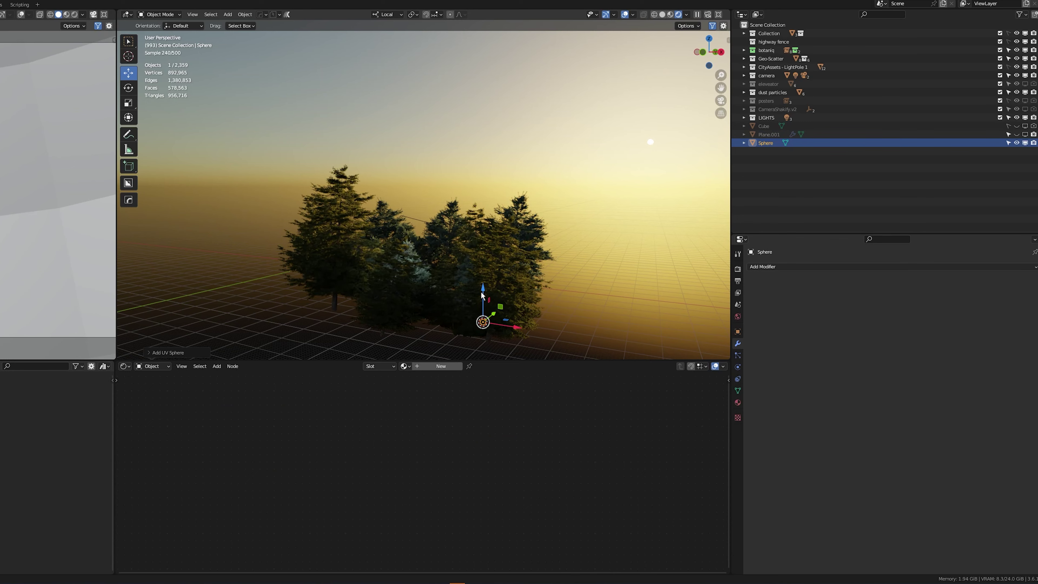
key("g")
key("x")
key("x")
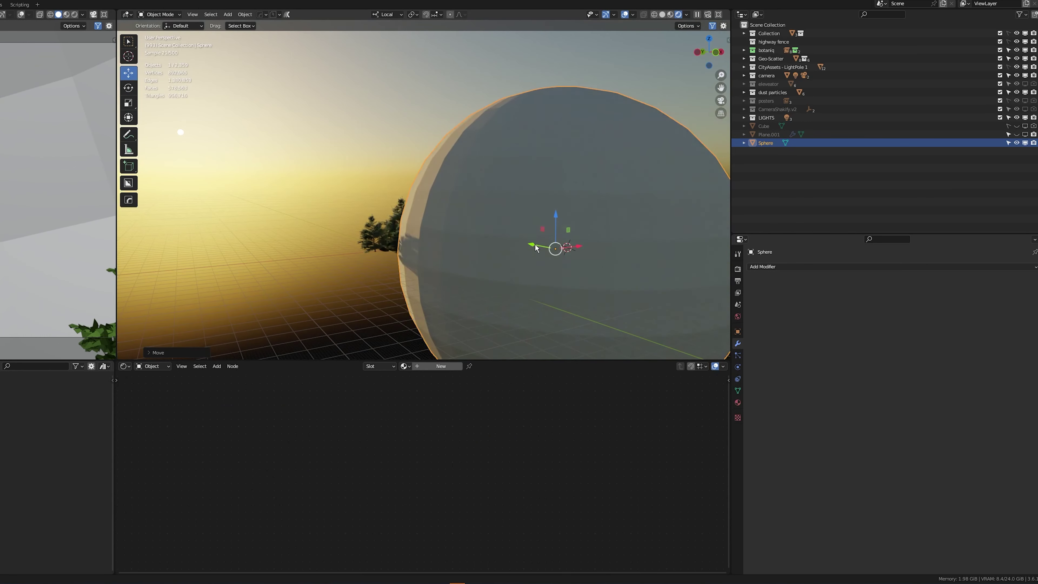
Scale the sphere so it encloses the trees and apply its transform.
key("s")
left_click(559, 207)
scroll(537, 225, "down", 5)
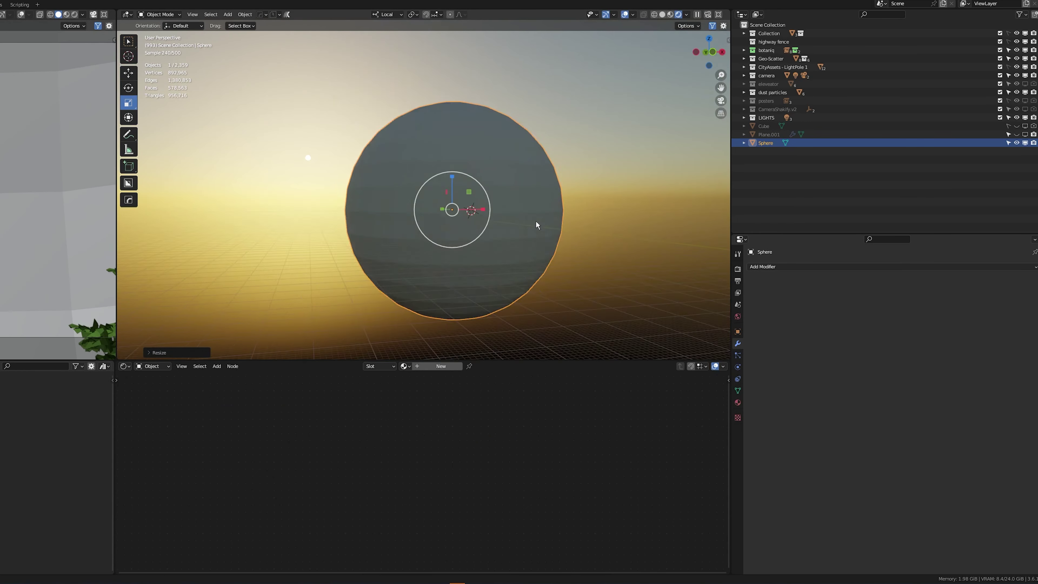
middle_click_drag(537, 225, 519, 213)
key("ctrl+a")
left_click(488, 226)
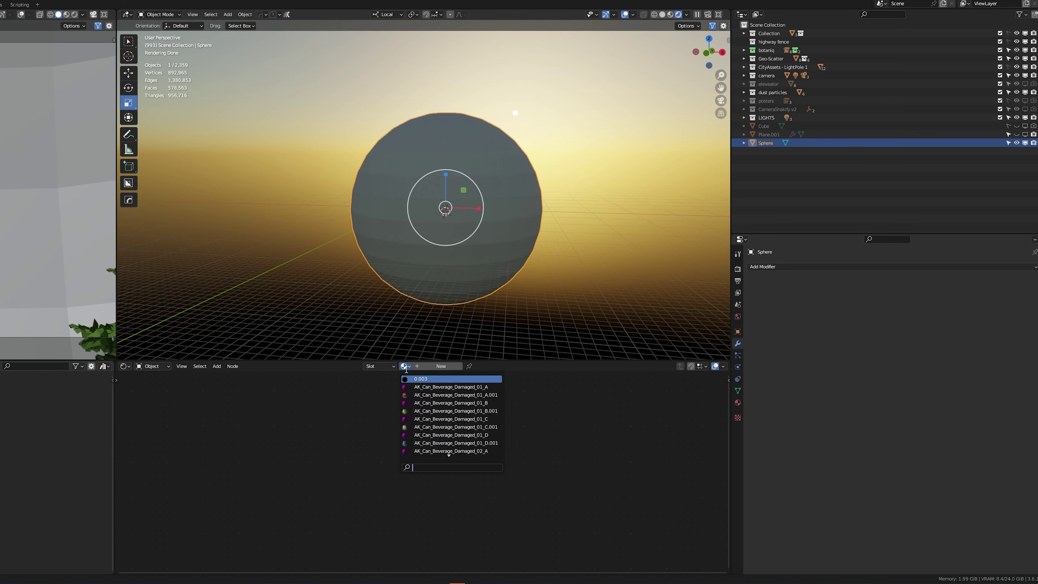
Assign the existing CLOUDS 001 material to the sphere.
scroll(431, 448, "down", 10)
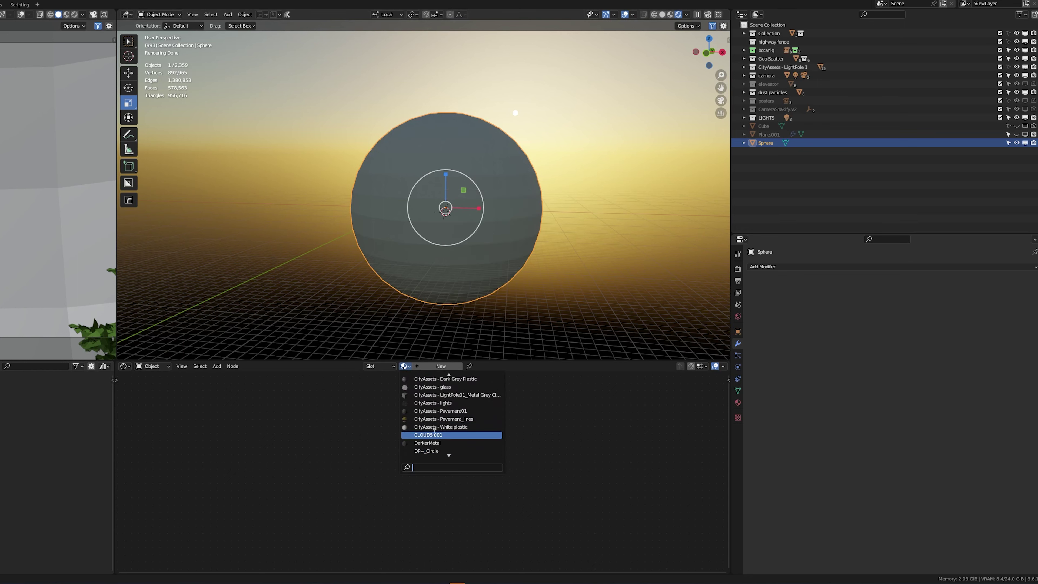
left_click(432, 435)
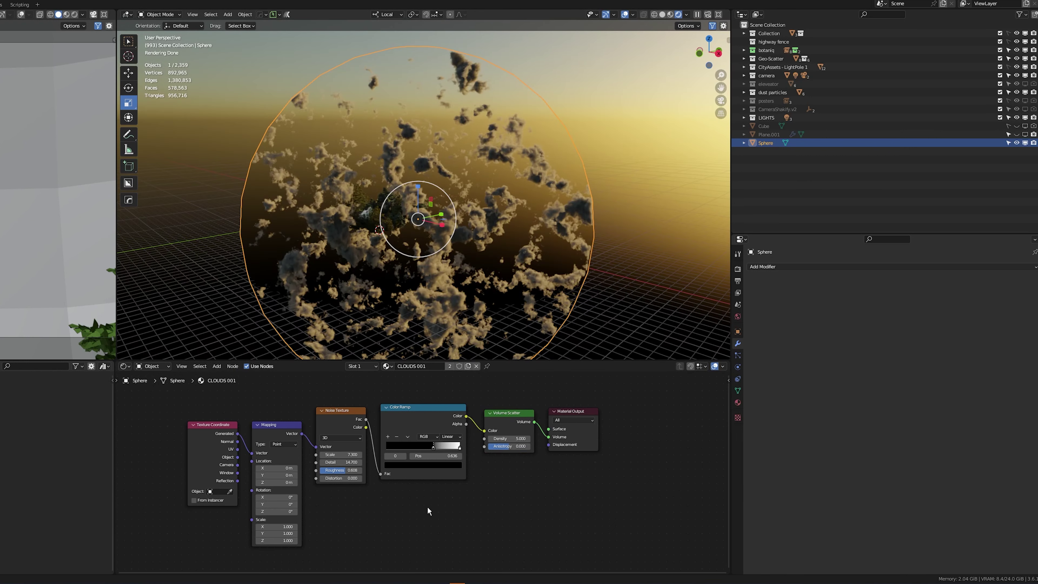
Add a Gradient Texture node and connect its Color output to the Volume Scatter's Color input.
key("shift+a")
mouse_move(426, 506)
left_click(418, 475)
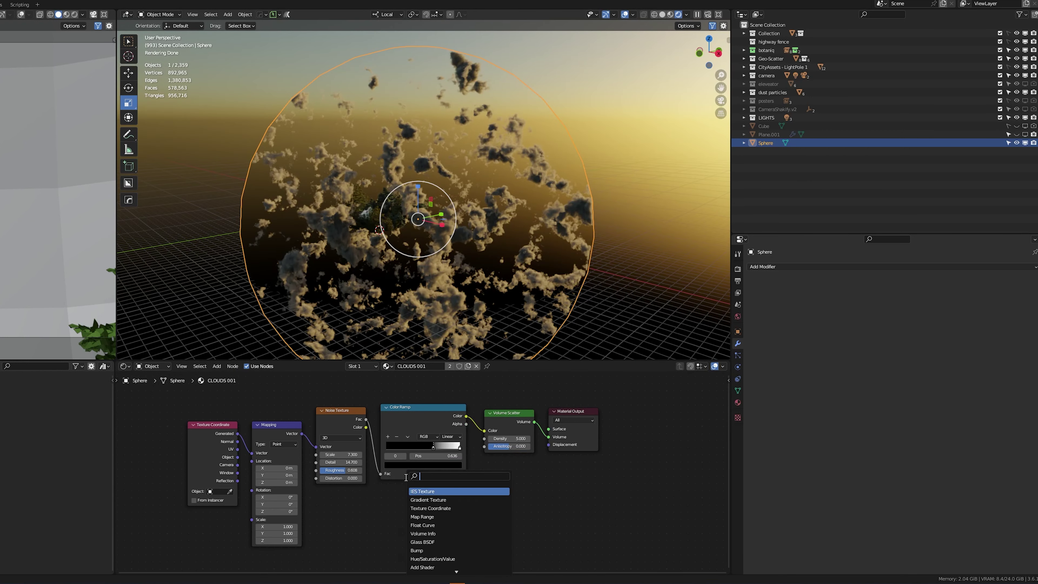
type("grad")
key("Return")
left_click(425, 523)
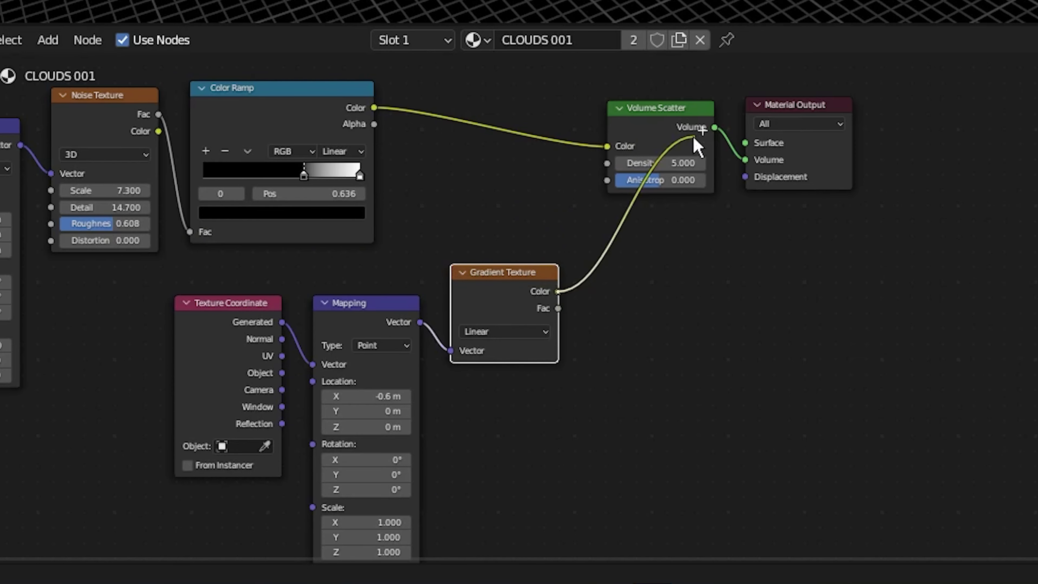
left_click_drag(694, 204, 608, 190)
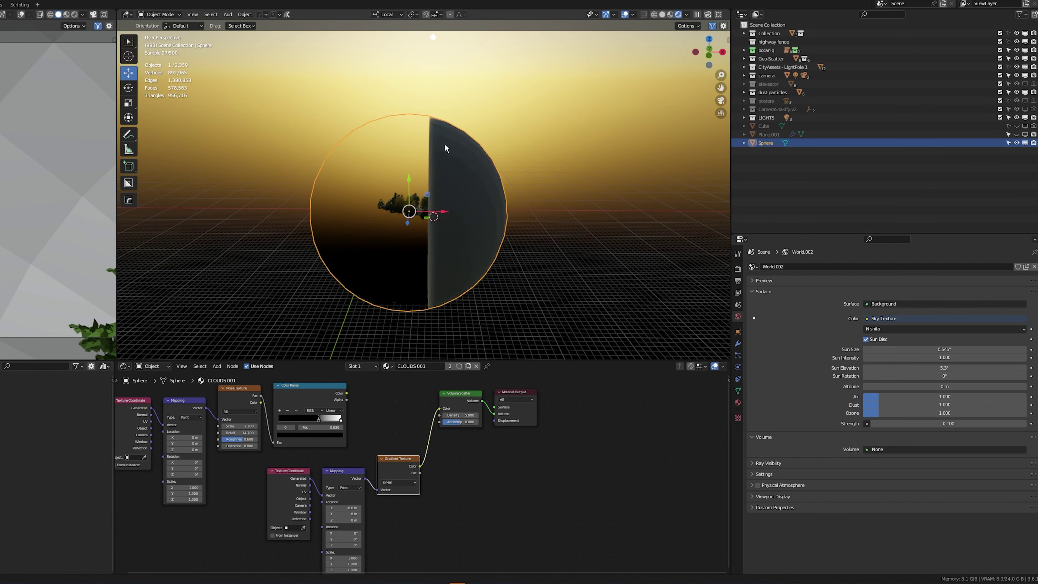
Rotate the sphere so the gradient's dense half faces upward above the trees.
key("e")
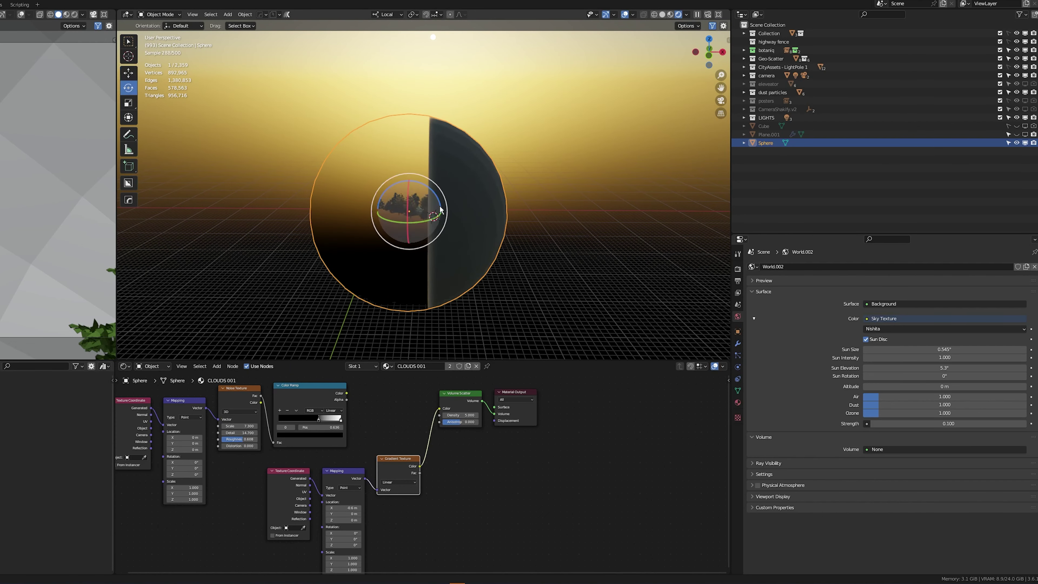
left_click_drag(393, 183, 353, 236)
middle_click_drag(353, 236, 355, 171)
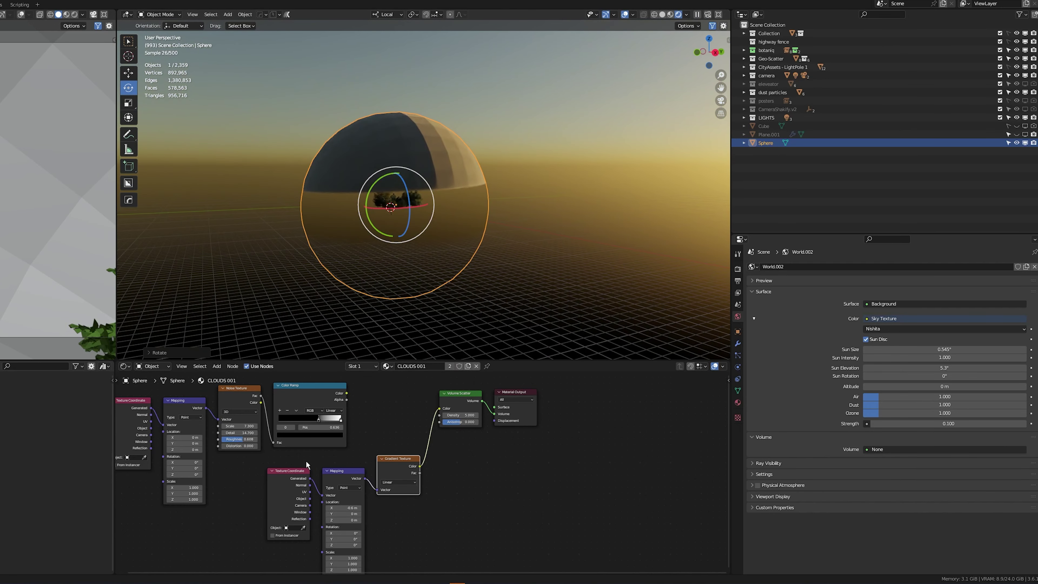
Reposition the gradient nodes, then connect the Gradient Texture to the Volume Scatter's Density and the Color Ramp to its Color.
left_click_drag(306, 464, 331, 486)
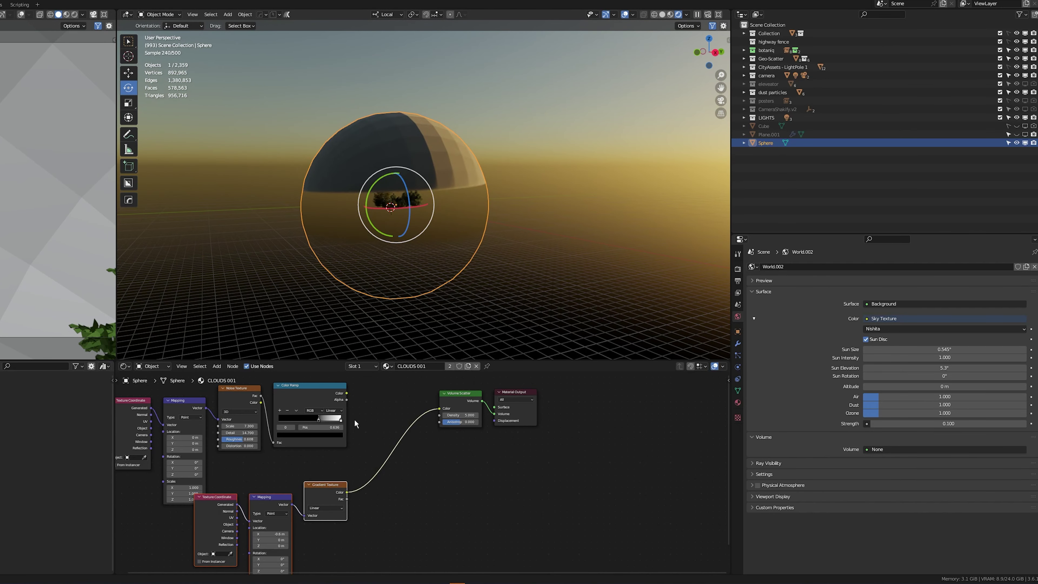
left_click(438, 413)
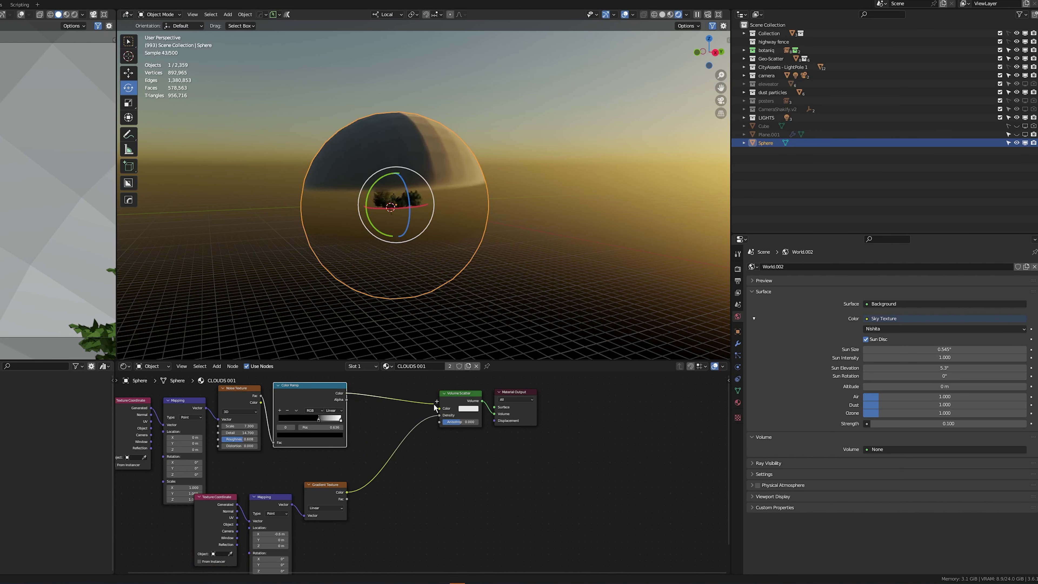
left_click_drag(438, 409, 439, 408)
Add a Solidify modifier to the sphere with a thickness of 20 m.
left_click(738, 344)
left_click(801, 266)
left_click(850, 409)
double_click(870, 303)
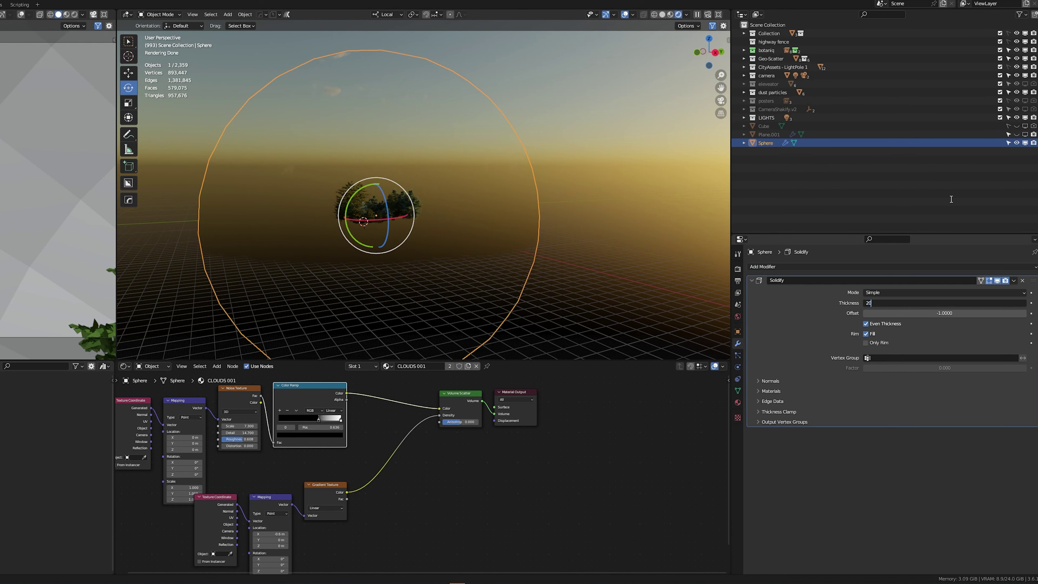
key("Return")
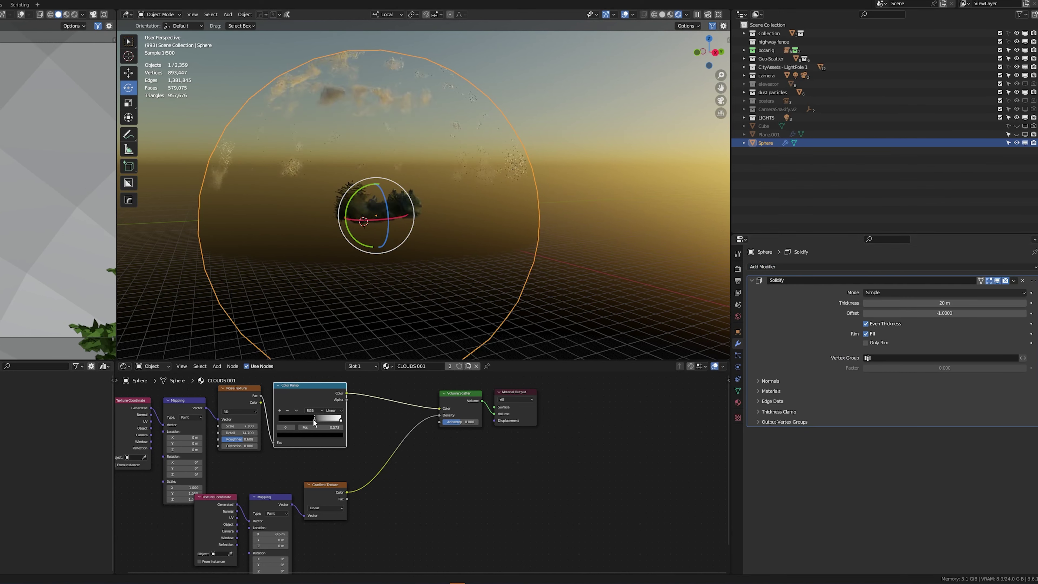
Move the Color Ramp's black stop to about 0.46 and increase the Noise Texture's Scale.
left_click_drag(318, 419, 306, 417)
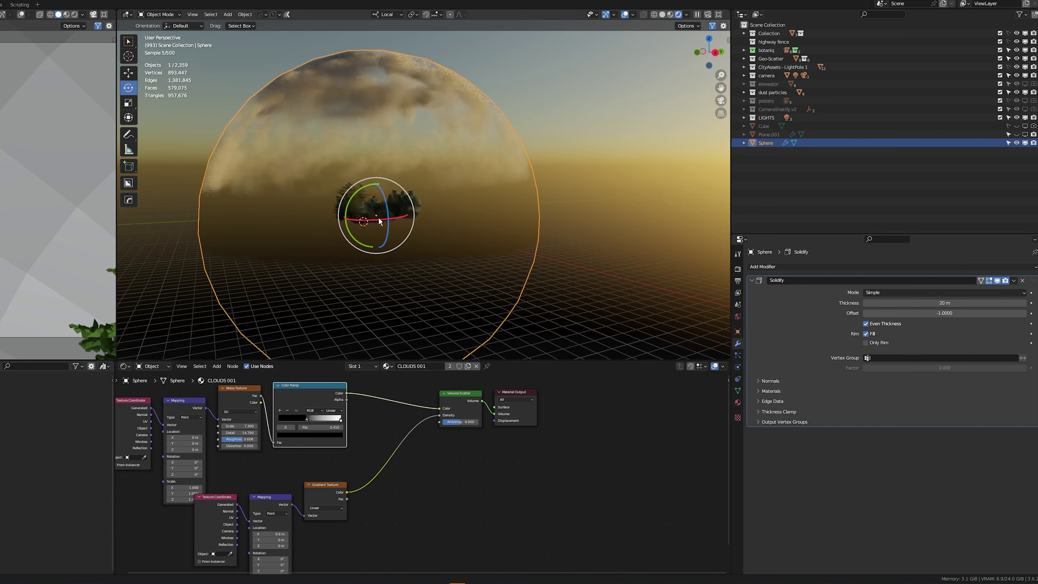
middle_click_drag(241, 426, 356, 447)
left_click_drag(356, 447, 425, 443)
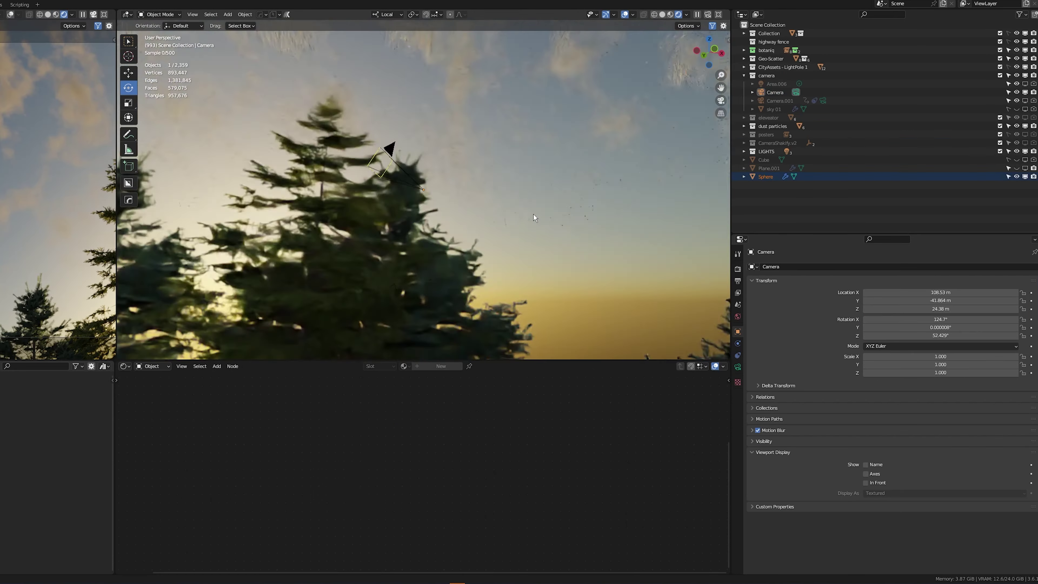
Try different X locations in the gradient's Mapping node to shift the cloud falloff, ending at -0.58 m.
middle_click_drag(534, 214, 495, 213)
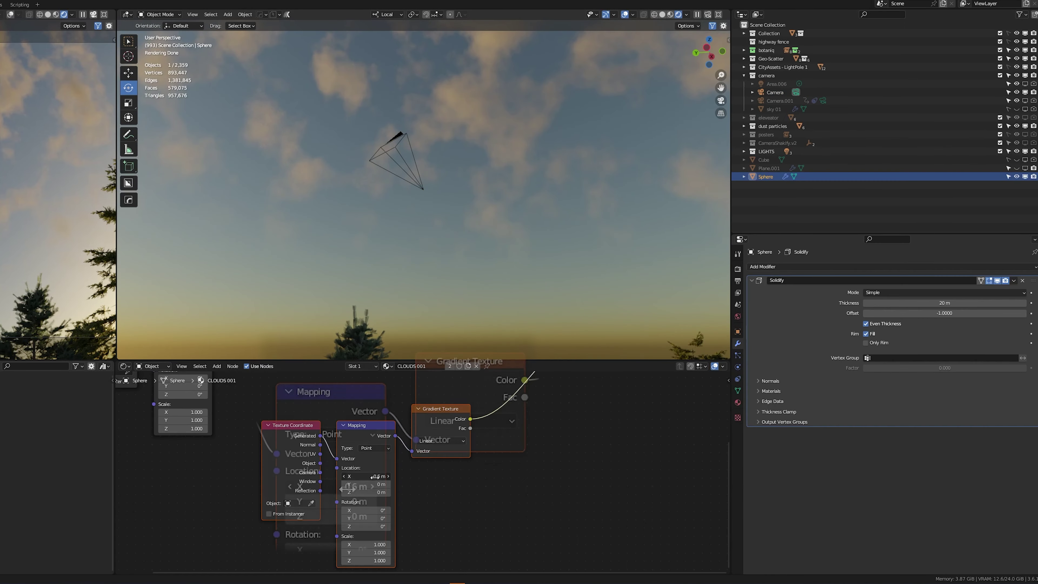
left_click_drag(340, 490, 380, 483)
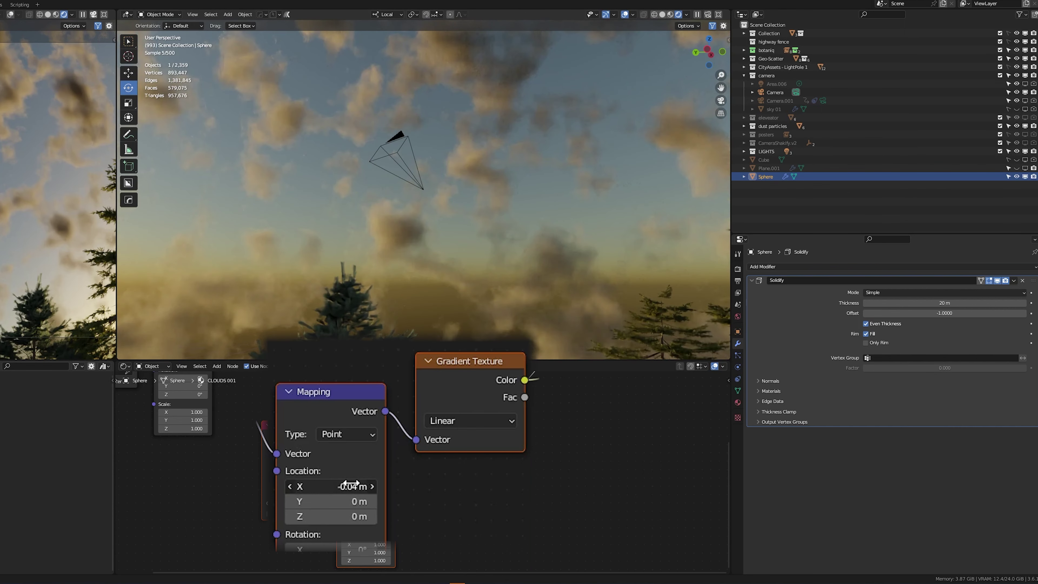
left_click_drag(349, 486, 307, 486)
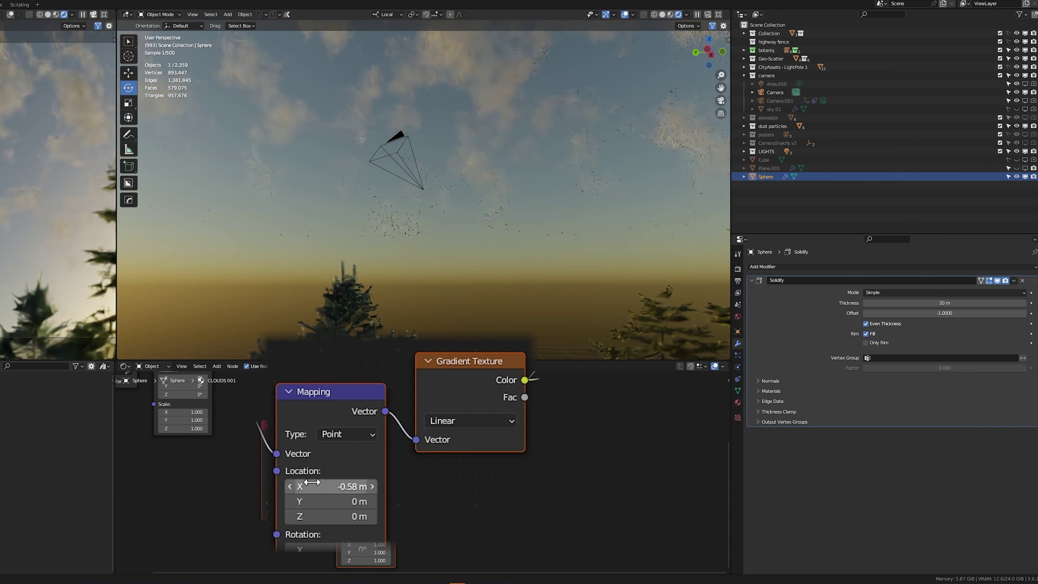
middle_click_drag(483, 290, 366, 198)
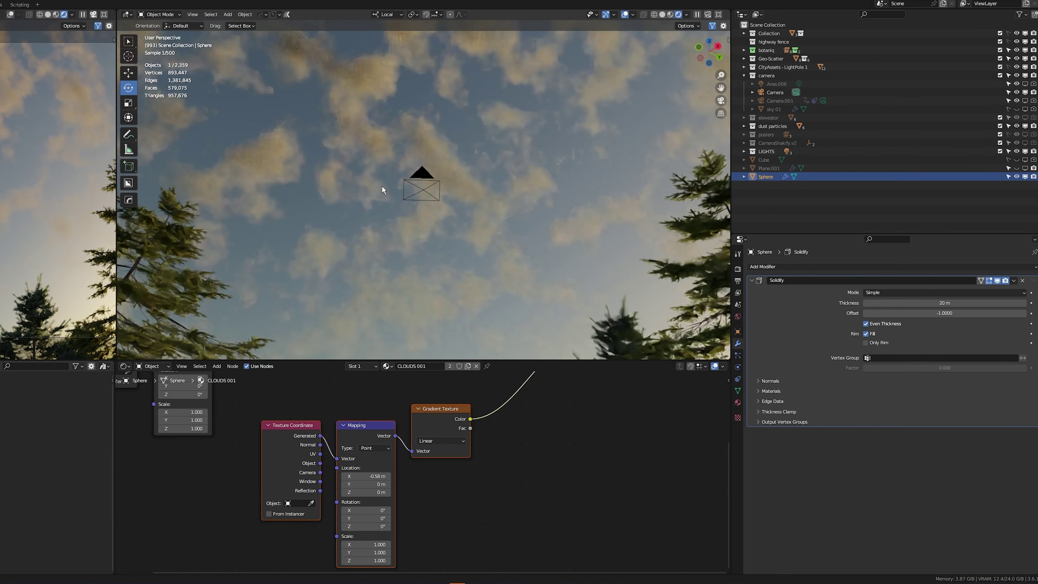